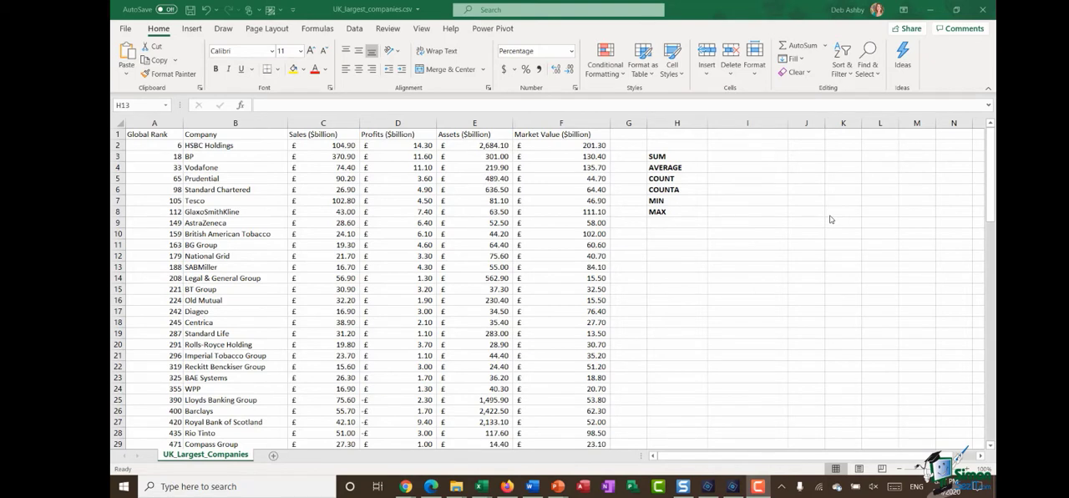
Step: Jump to the last entry in the Company column and return to its header to check the extent of the data
click(234, 156)
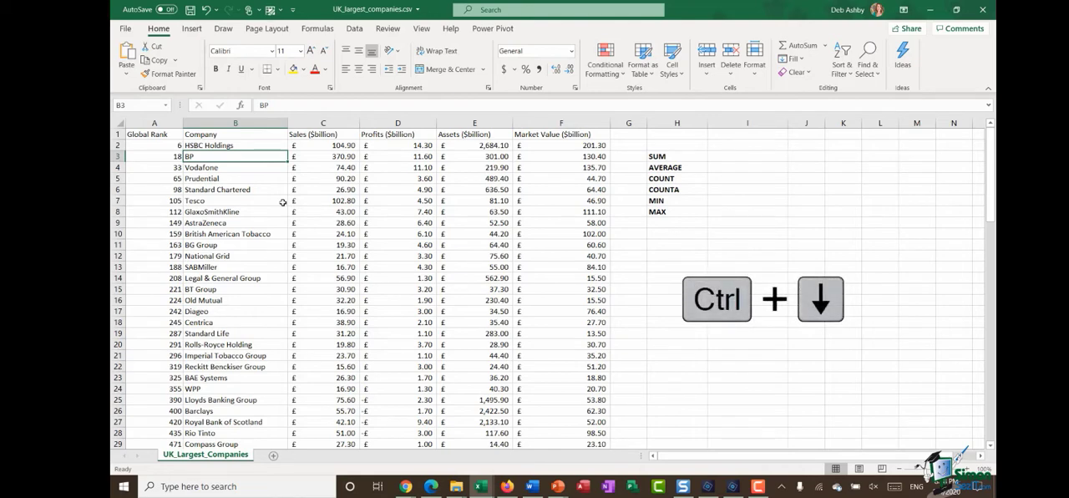
key(ctrl+Down)
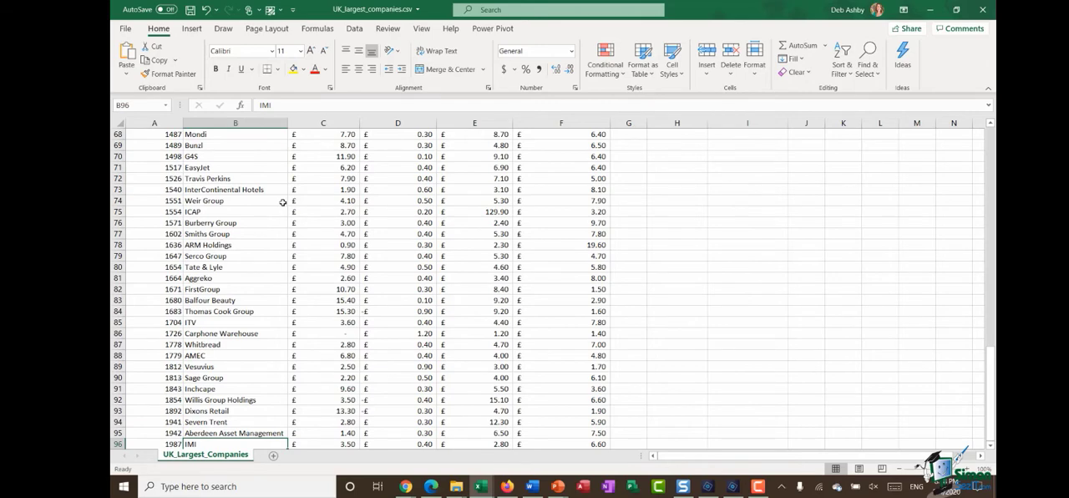
scroll(283, 202, down, 1)
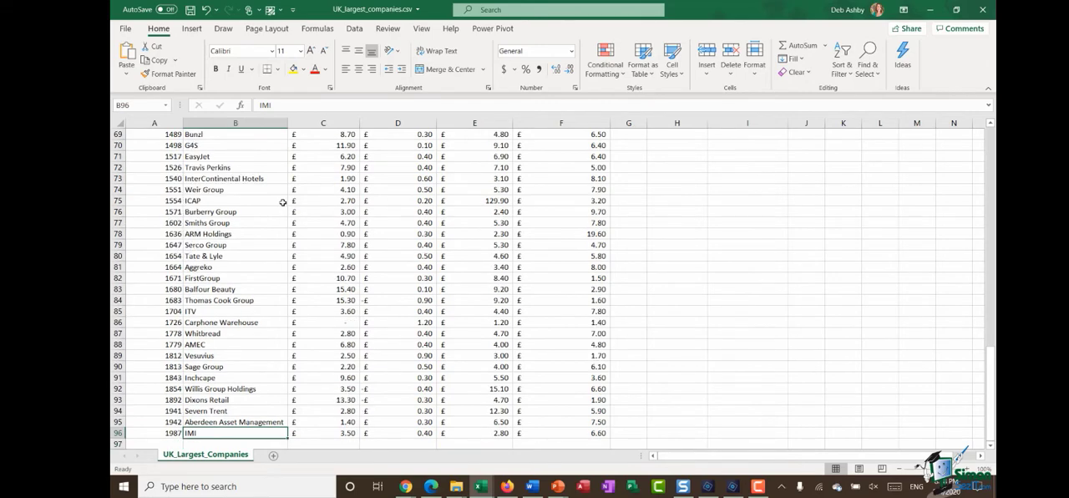
key(ctrl+Up)
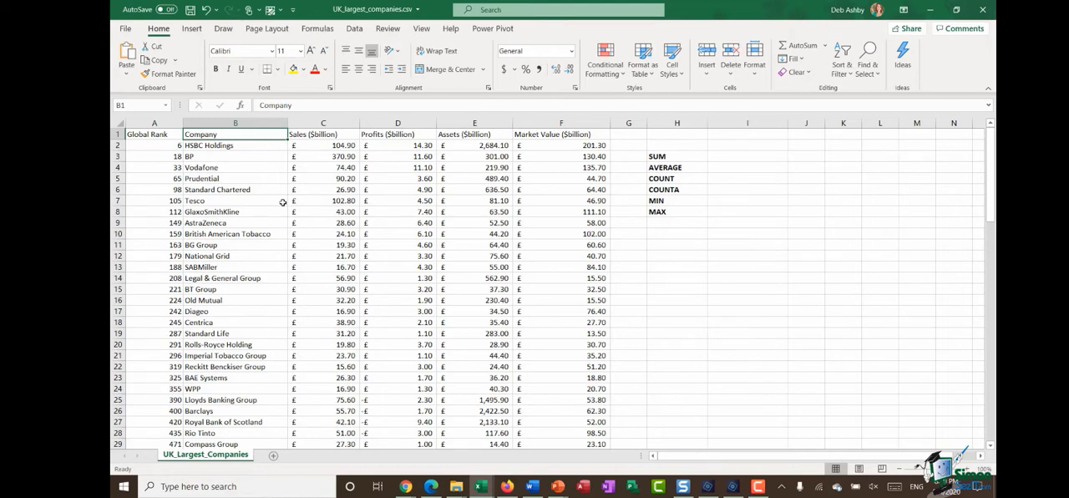
Step: Total the Sales column beside the SUM label by entering =SUM(C2:C96) in cell I3
click(748, 156)
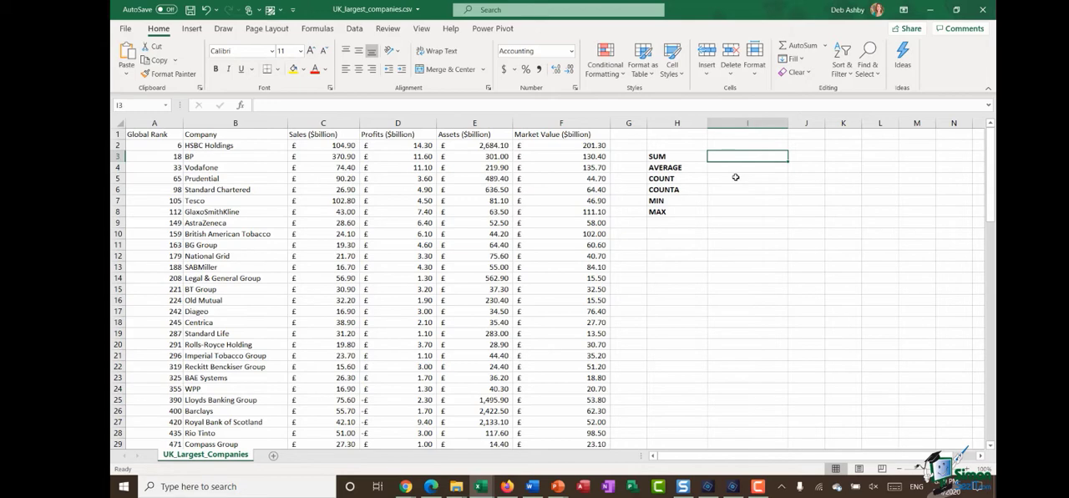
text(=)
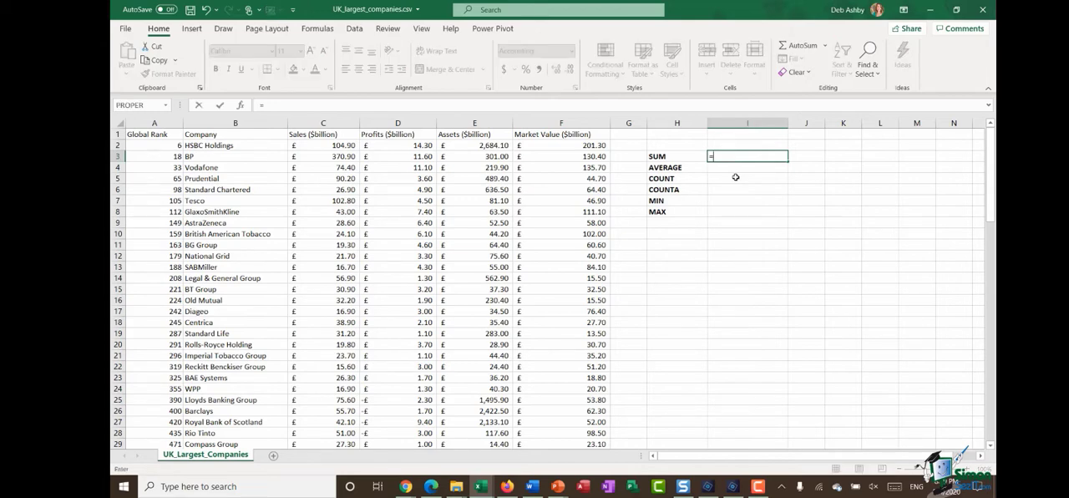
text(SUM)
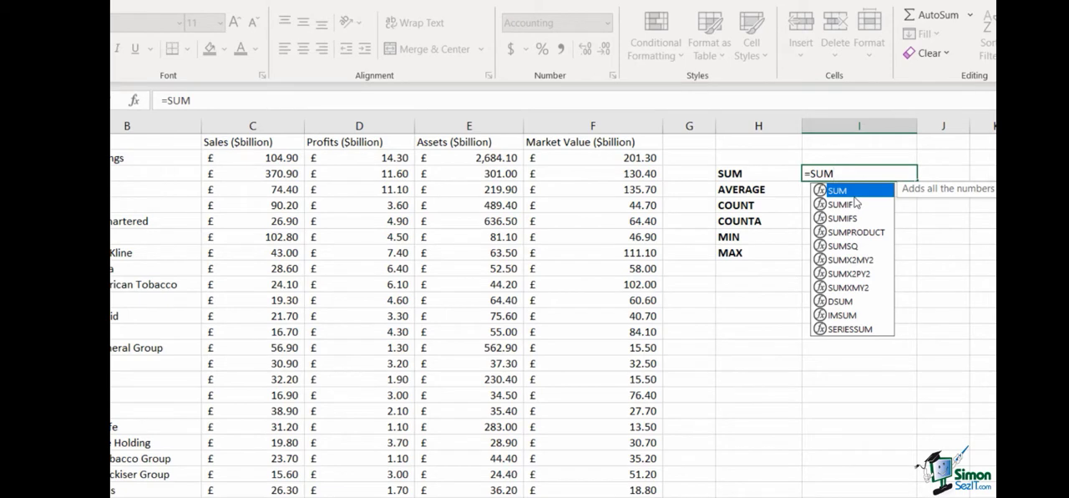
double_click(856, 196)
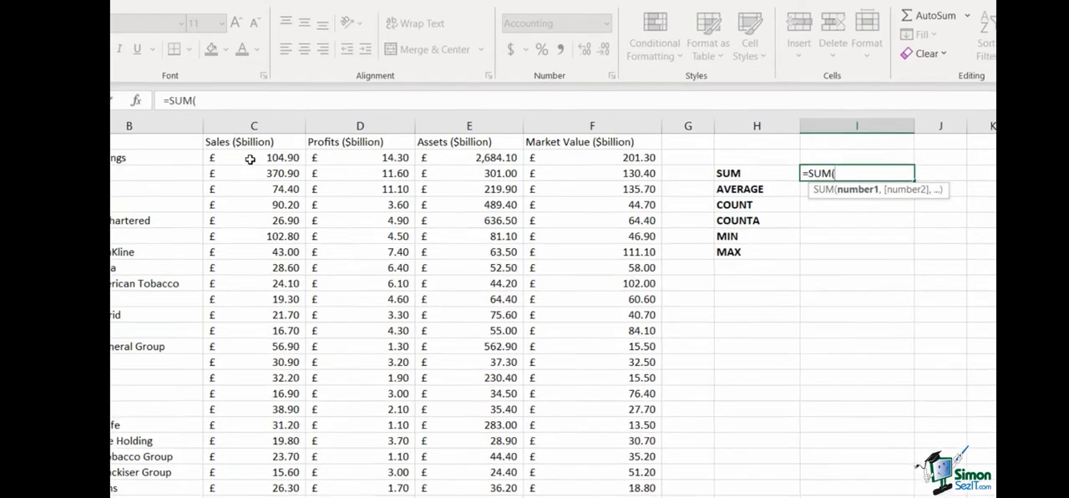
click(249, 160)
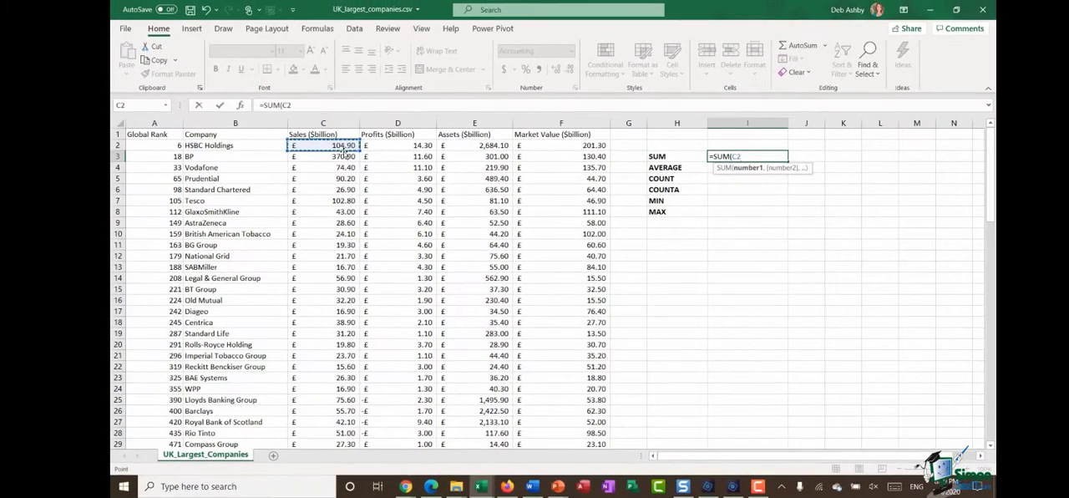
key(ctrl+shift+Down)
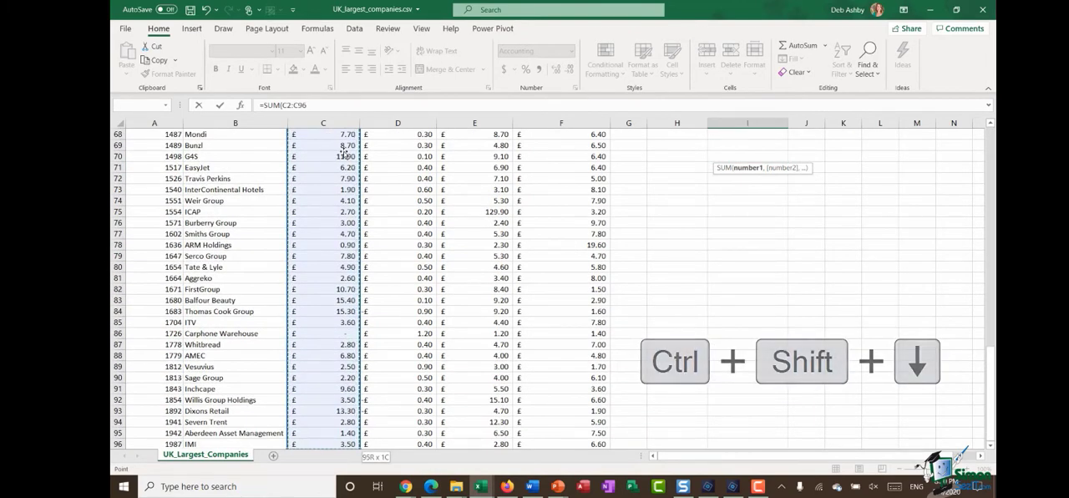
text())
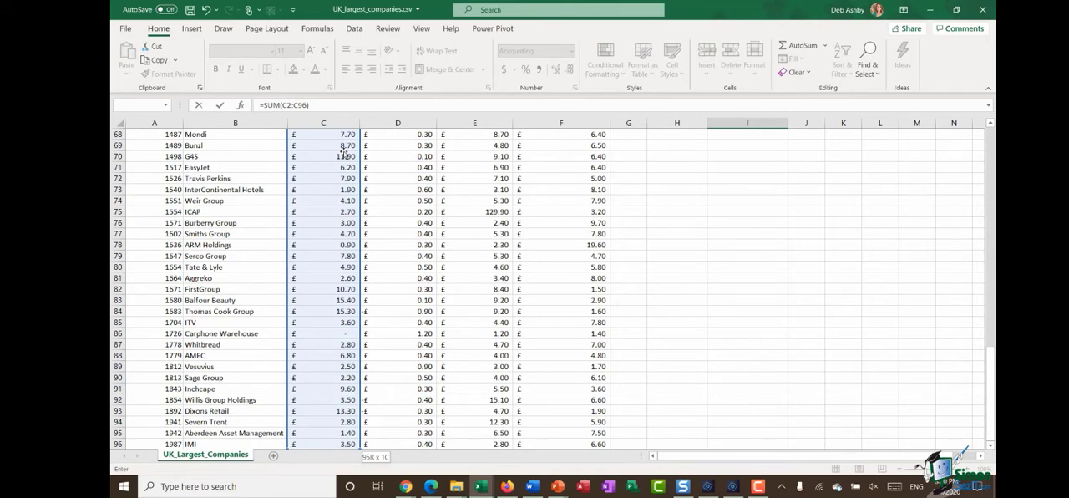
key(Return)
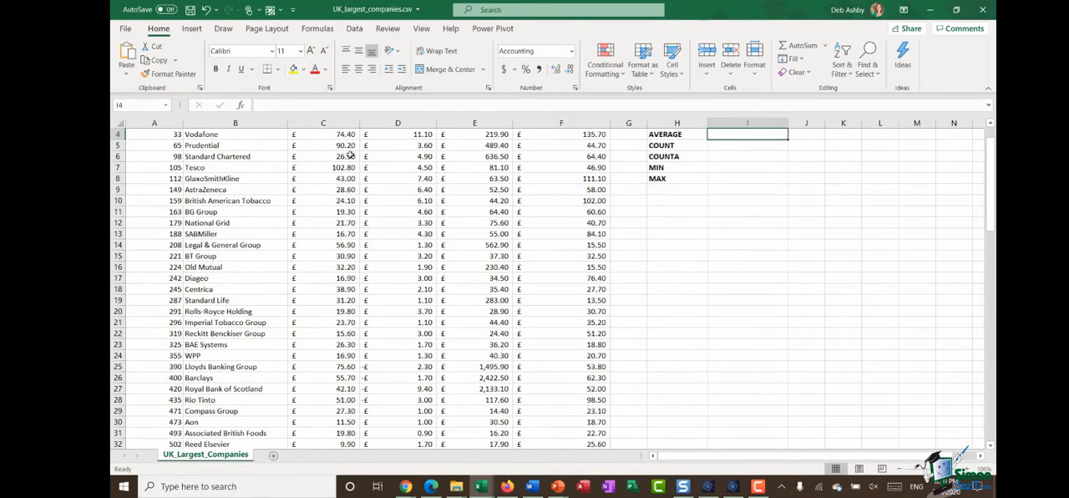
scroll(347, 154, up, 1)
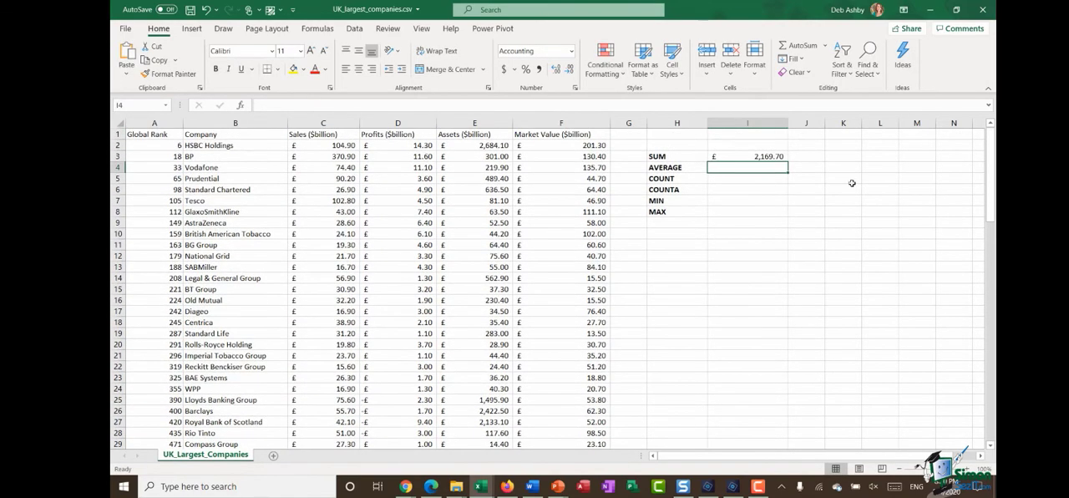
click(748, 156)
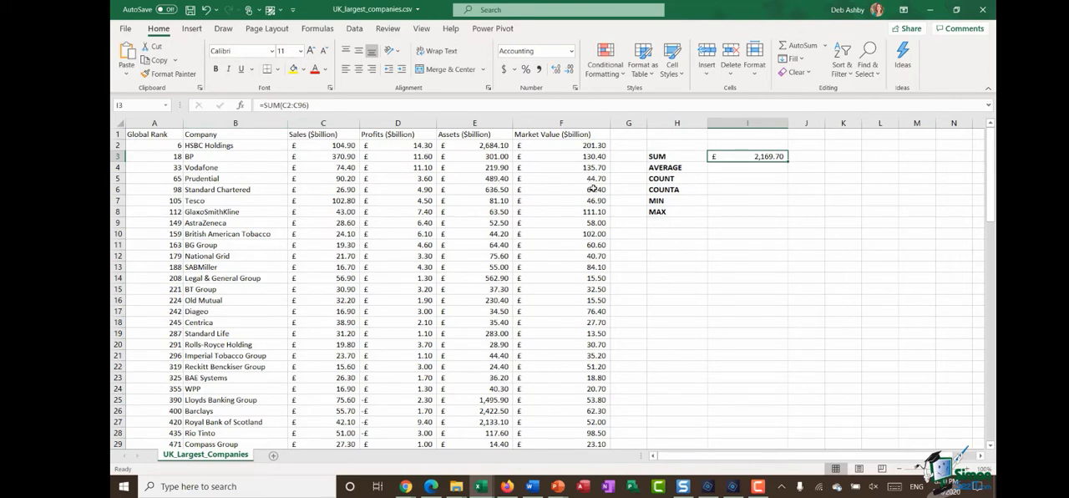
Step: Use Insert Function to find AVERAGE and calculate the average of sales range C2:C96 in cell I4
click(732, 169)
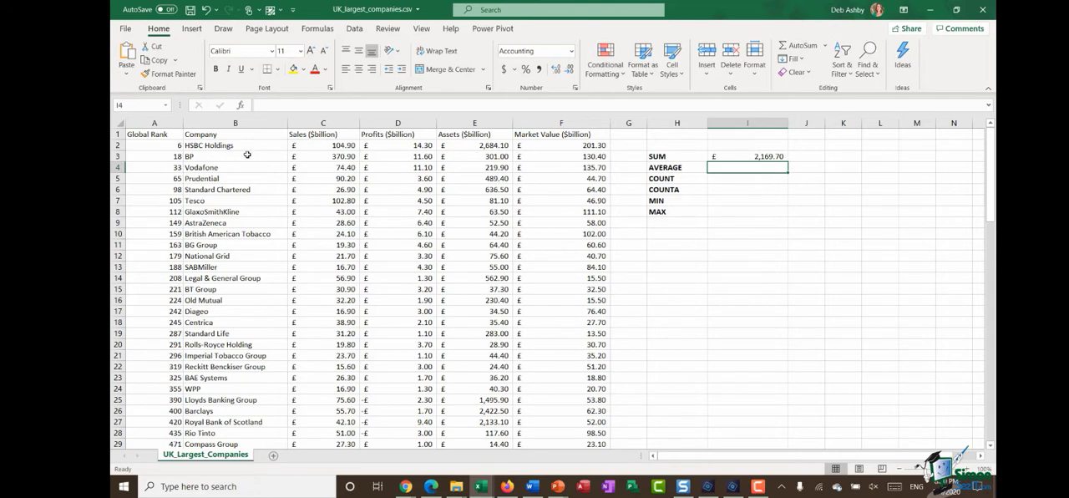
click(240, 106)
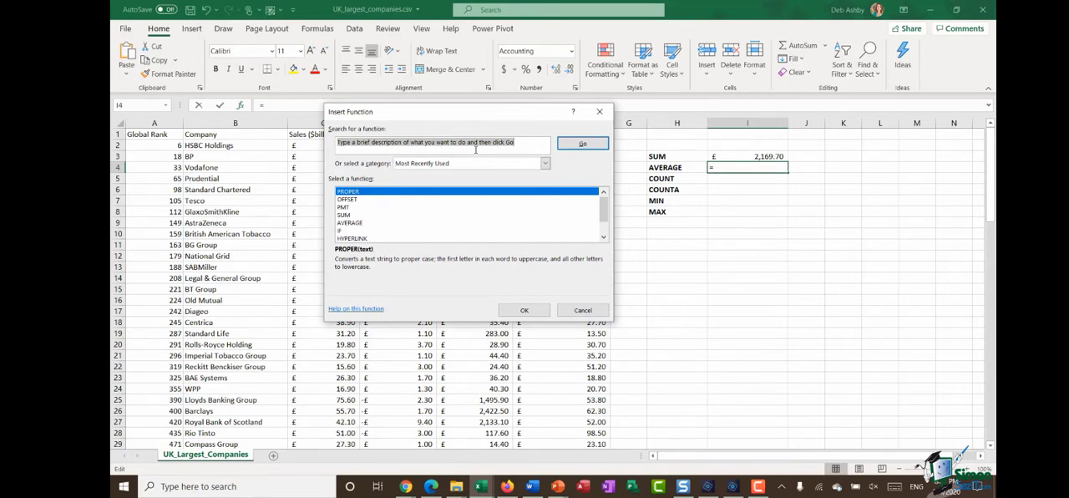
text(AVERAGE)
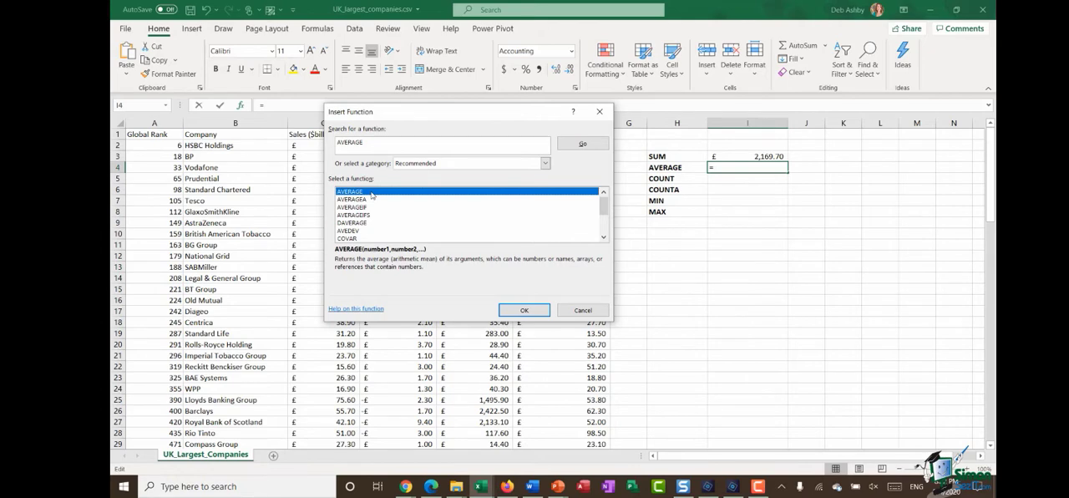
double_click(373, 195)
drag(472, 123, 402, 152)
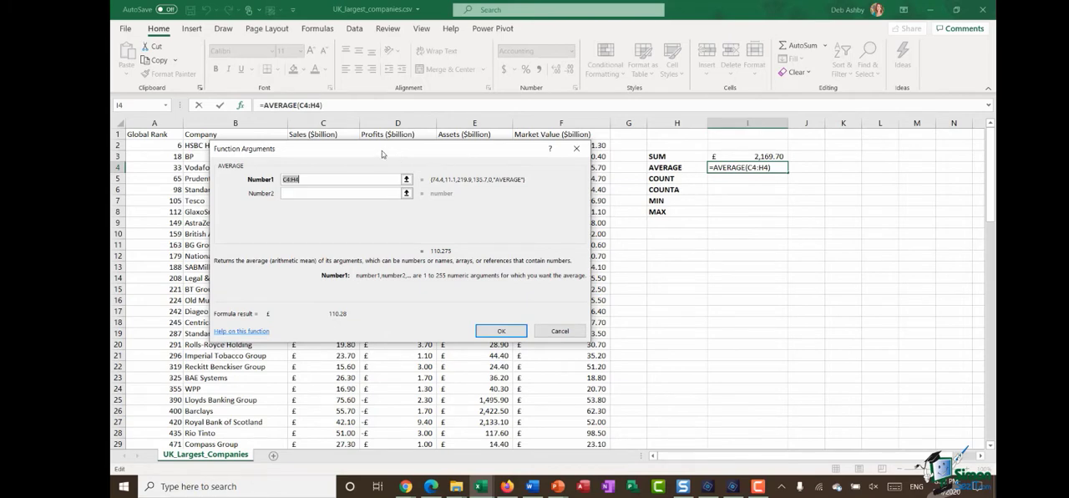
drag(380, 152, 736, 196)
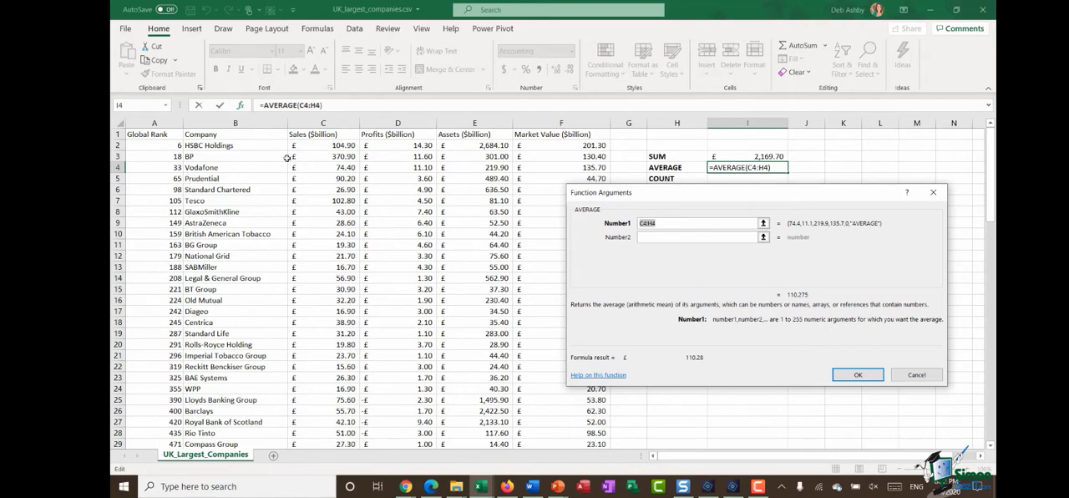
click(317, 146)
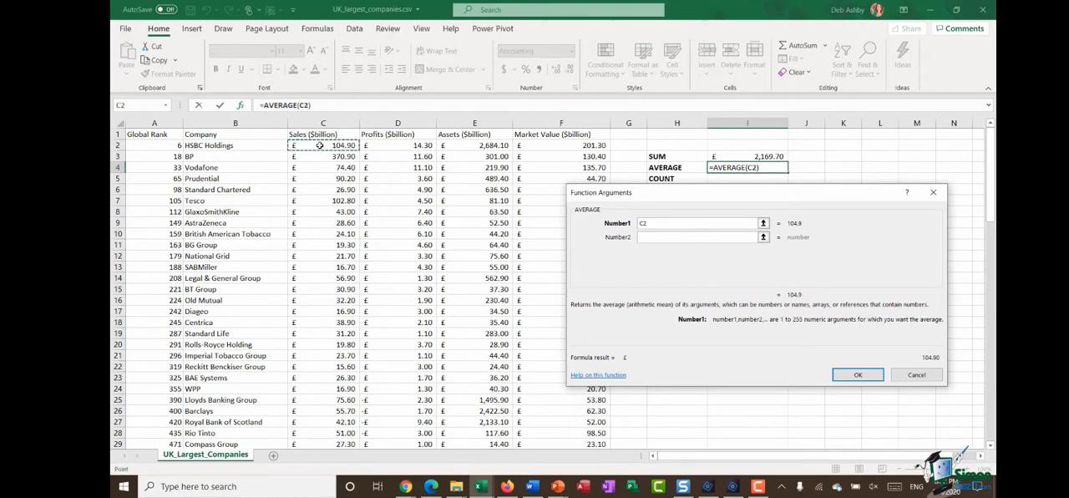
key(ctrl+shift+Down)
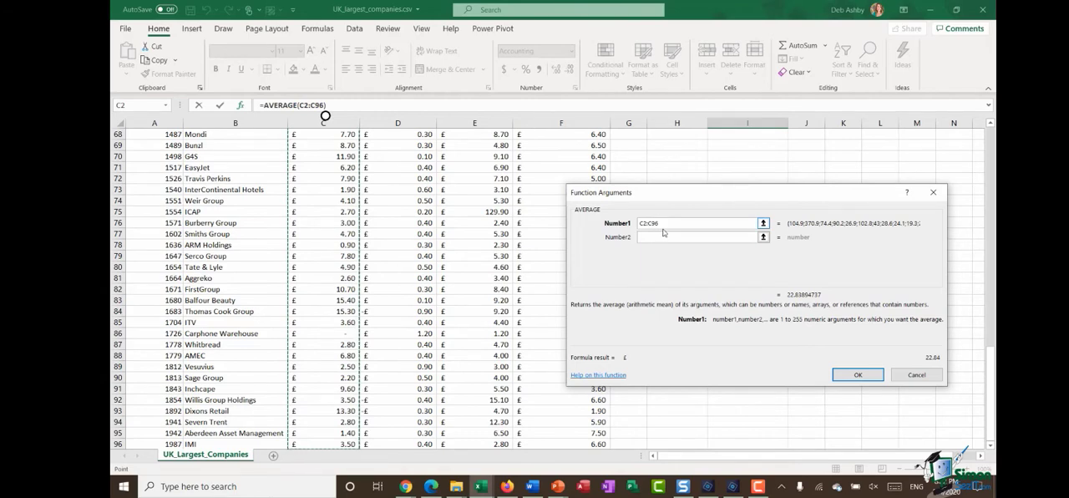
click(858, 375)
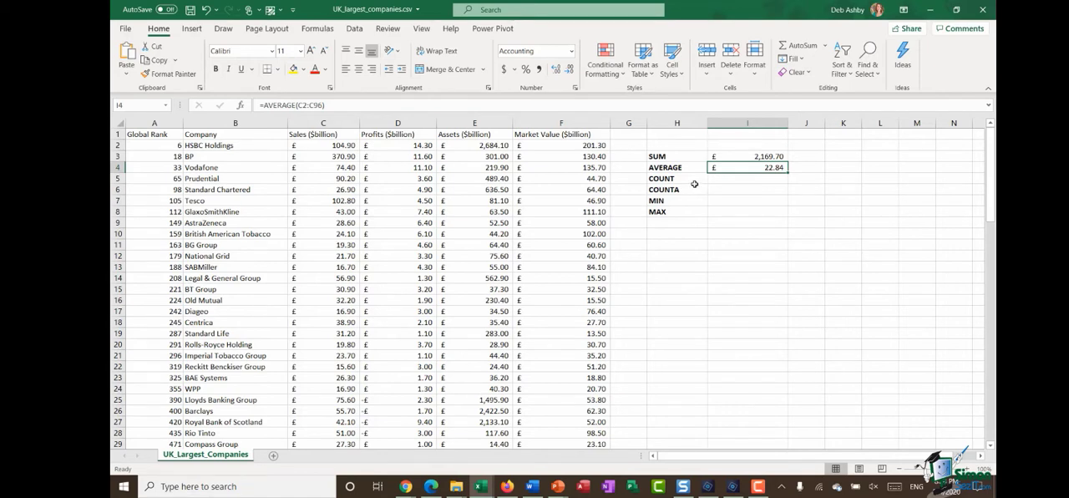
Step: Count the numeric entries in the Sales column by entering =COUNT(C2:C96) in cell I5
click(721, 179)
text(=)
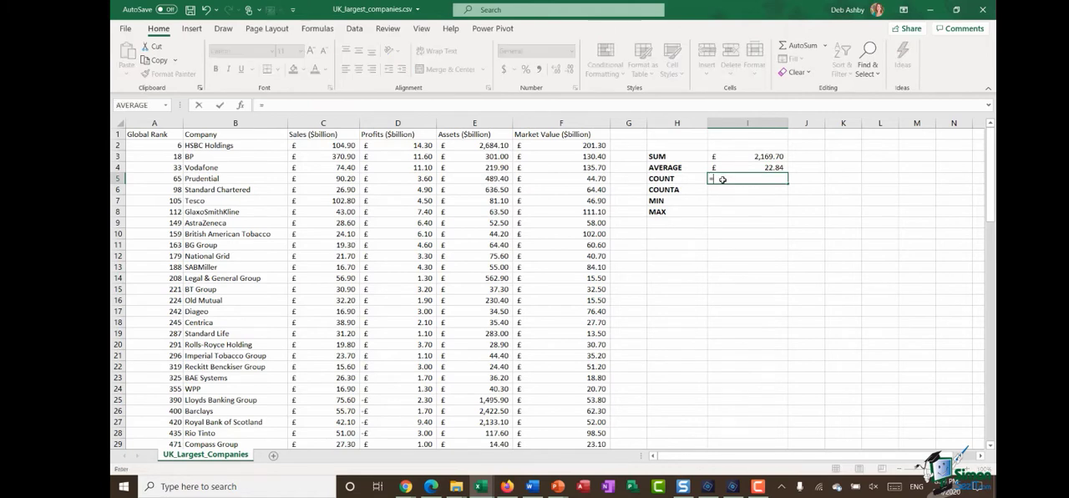
text(COUNT()
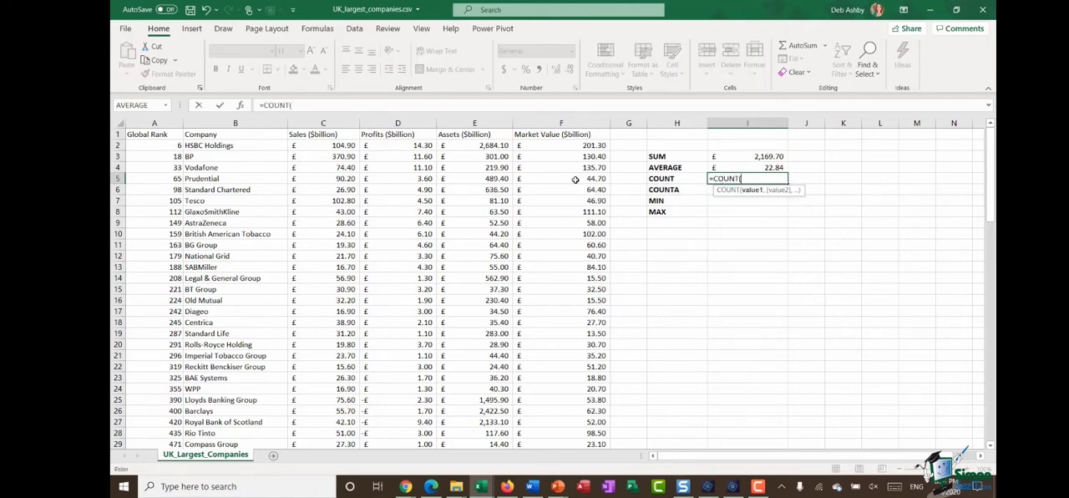
click(316, 147)
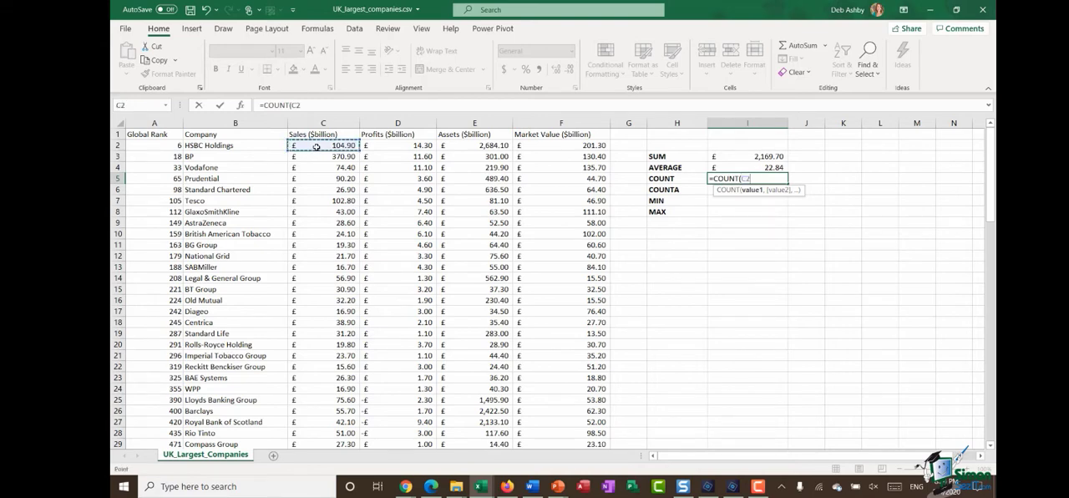
key(ctrl+shift+Down)
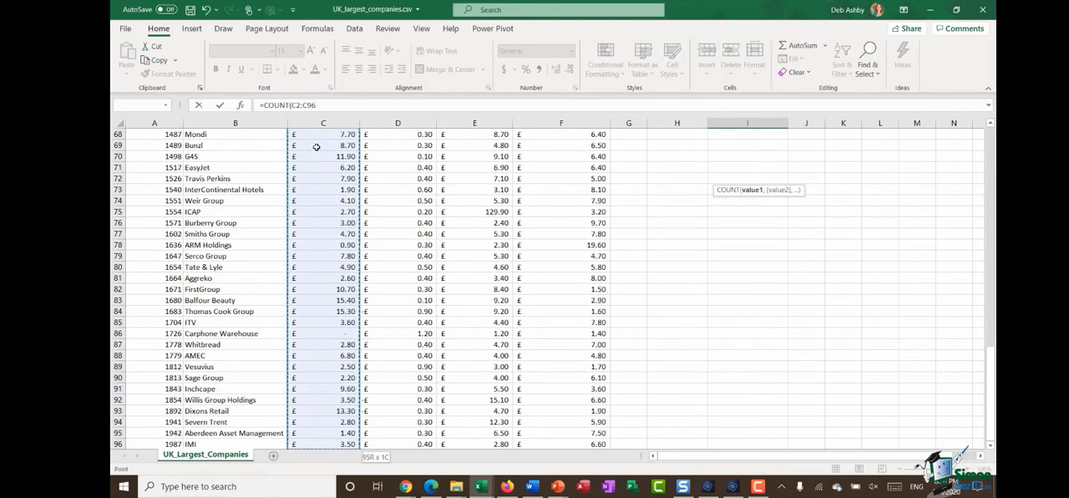
text())
key(Return)
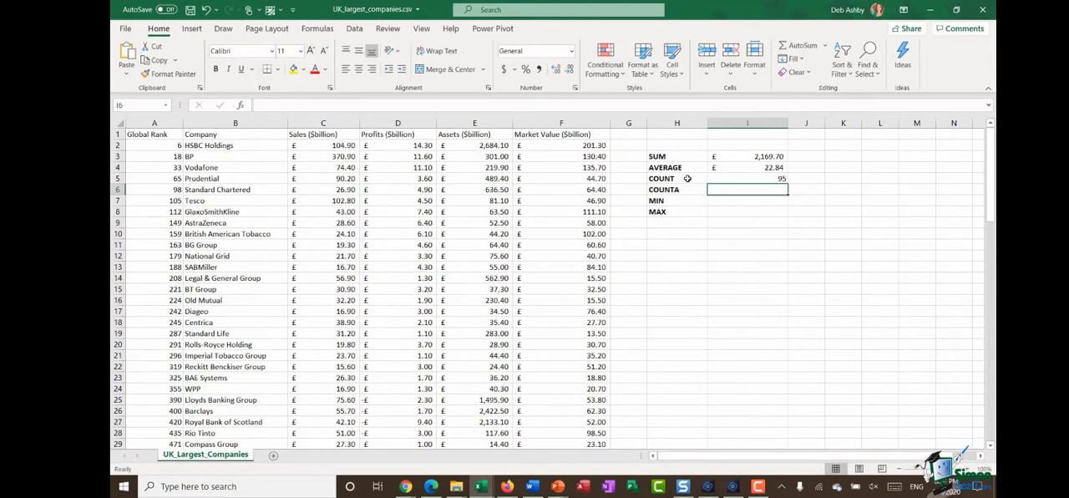
click(750, 178)
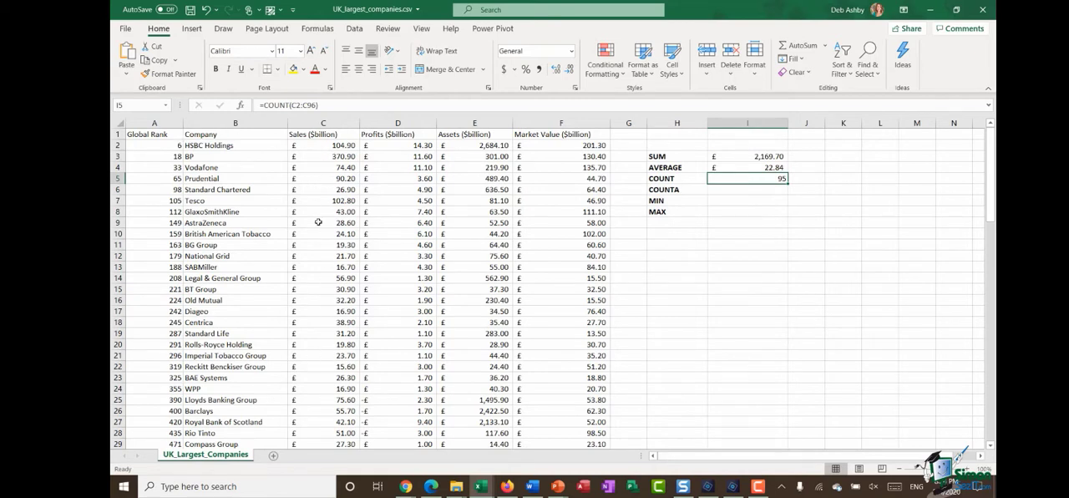
Step: Replace the COUNT formula in cell I5 with =COUNT(B2:B96) to try counting the text entries in the Company column
click(561, 255)
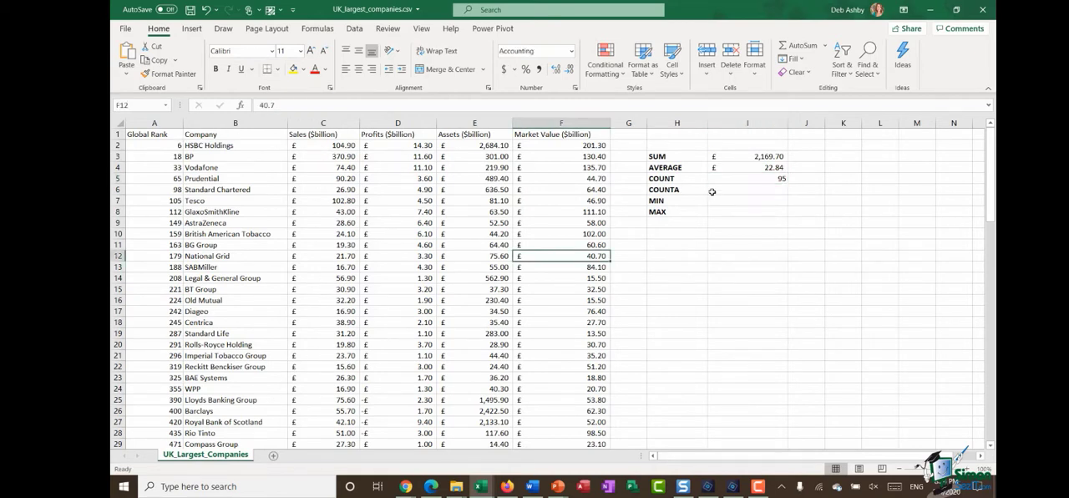
click(236, 123)
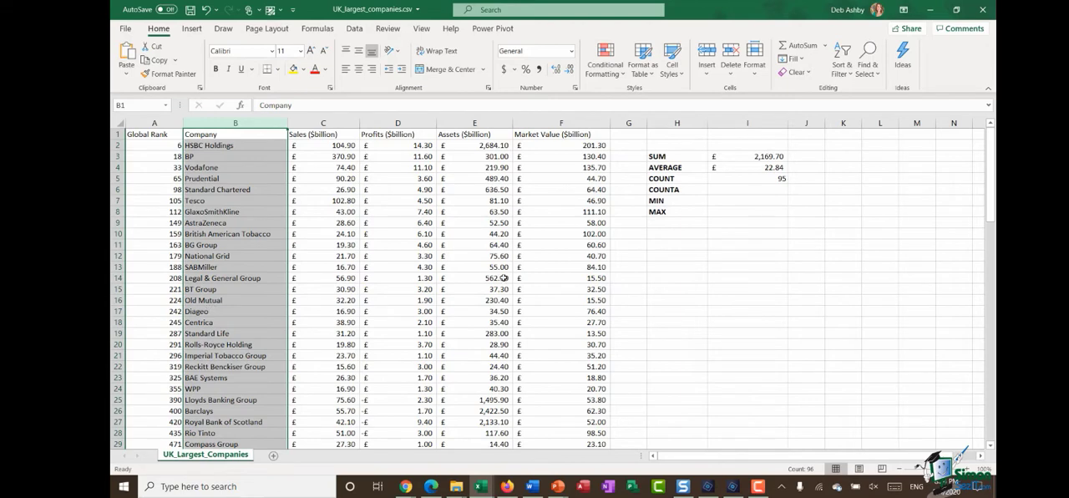
click(754, 178)
key(Delete)
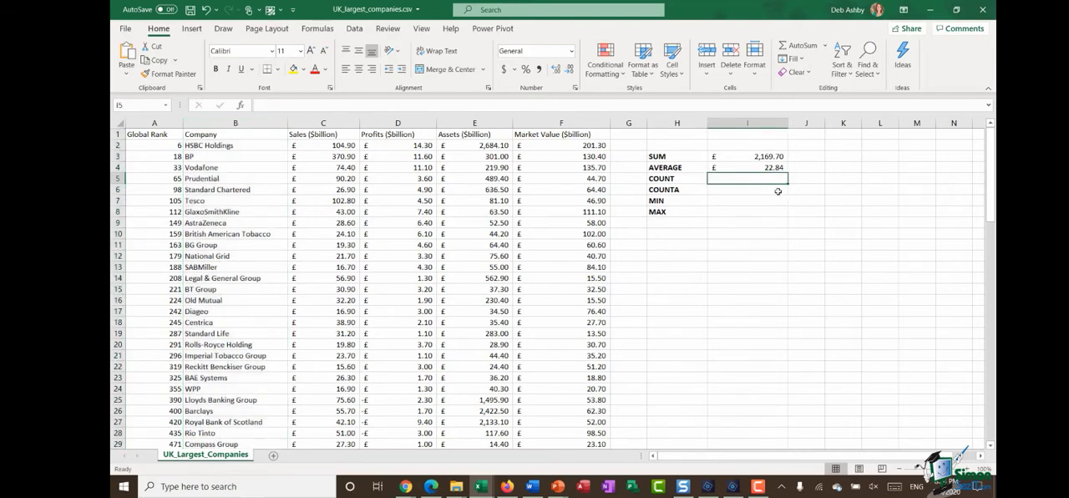
text(=COUNT()
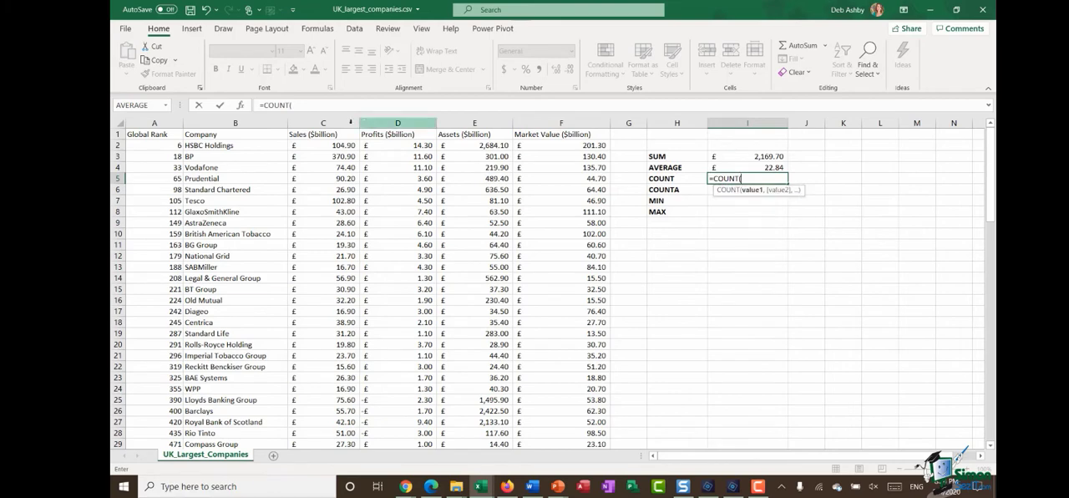
click(256, 147)
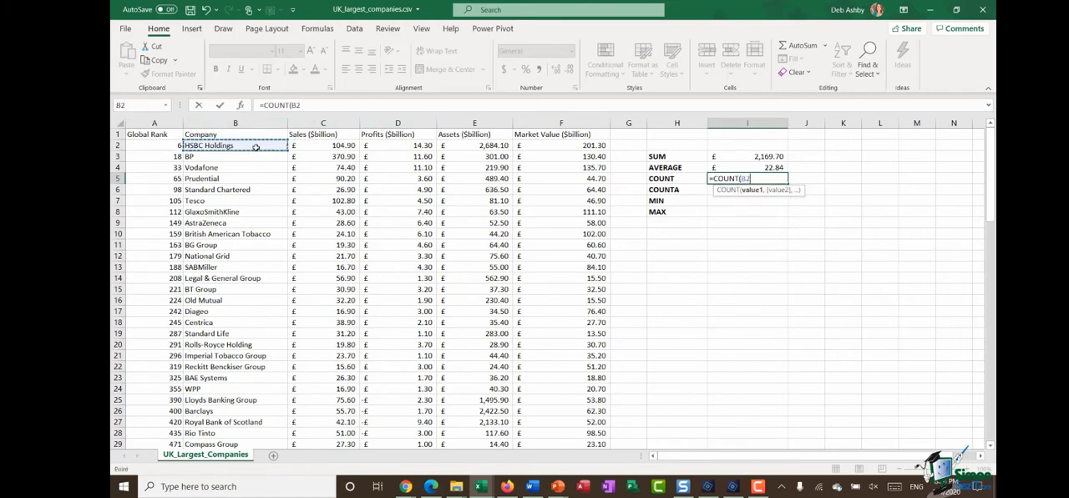
key(ctrl+shift+Down)
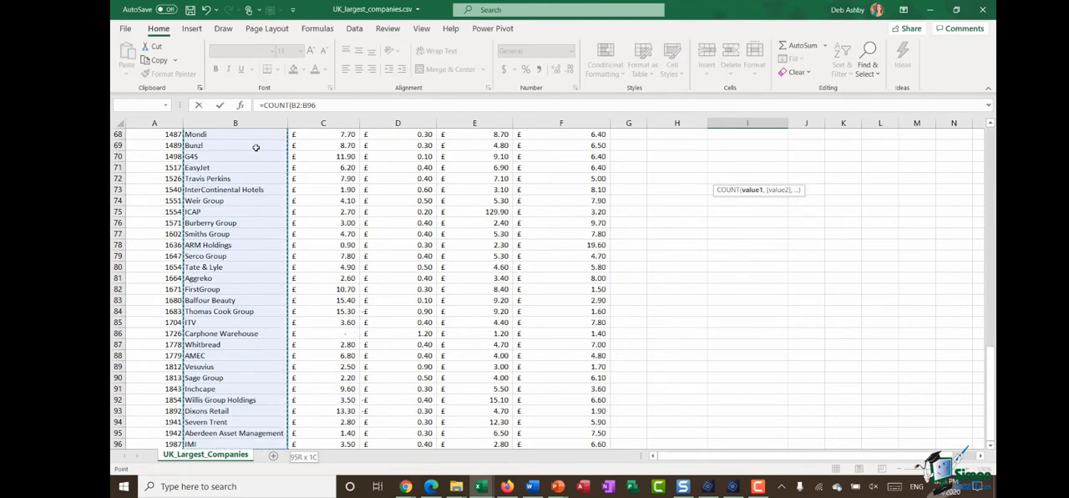
text())
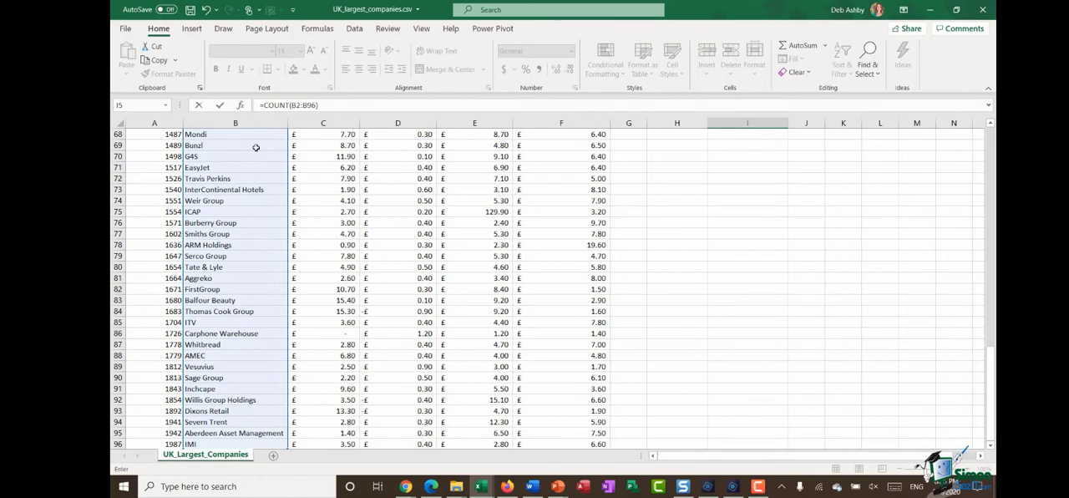
key(Return)
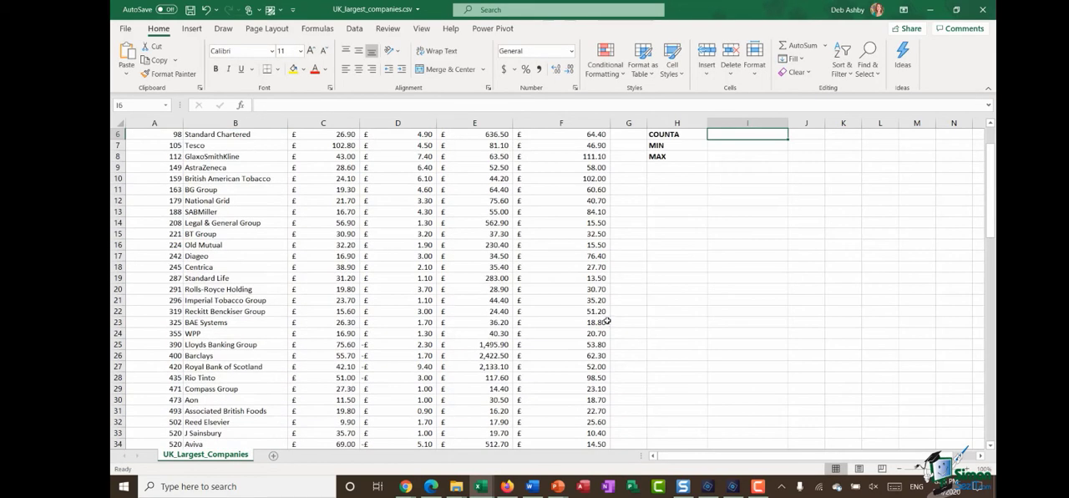
scroll(605, 322, up, 2)
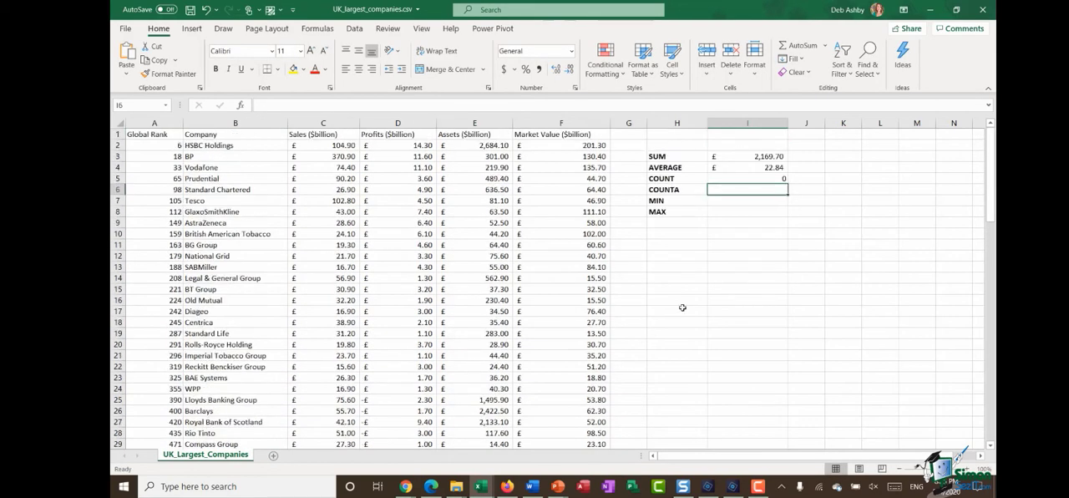
Step: Clear the Company column count from cell I5
click(737, 178)
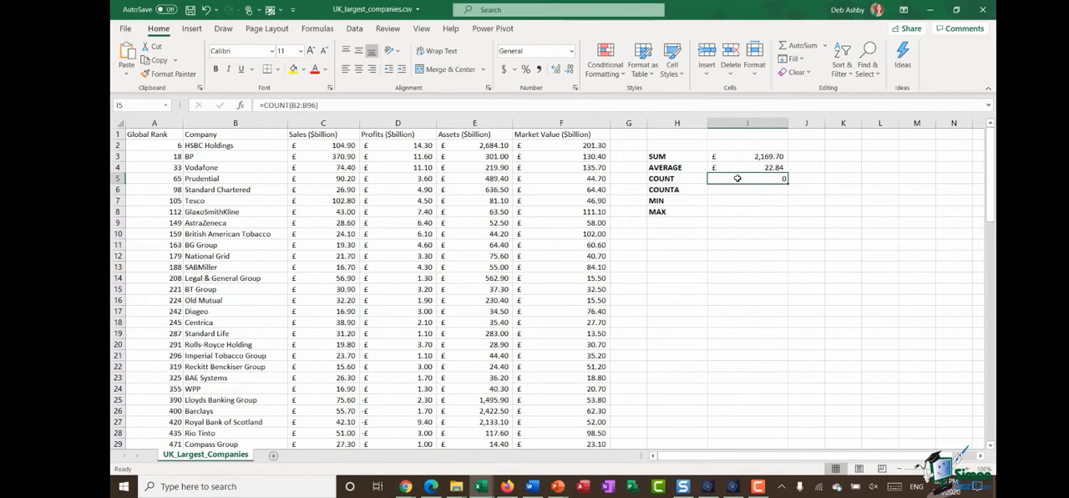
key(Delete)
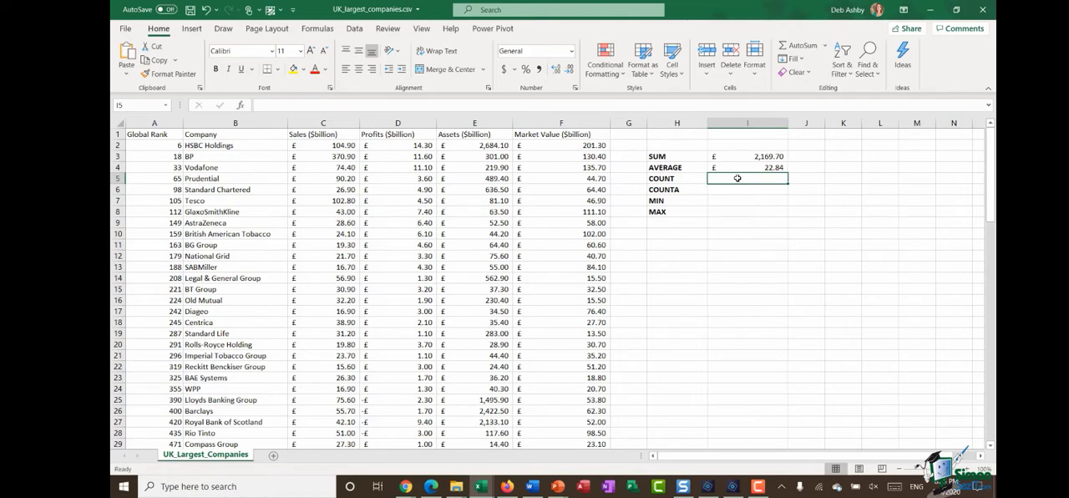
click(688, 193)
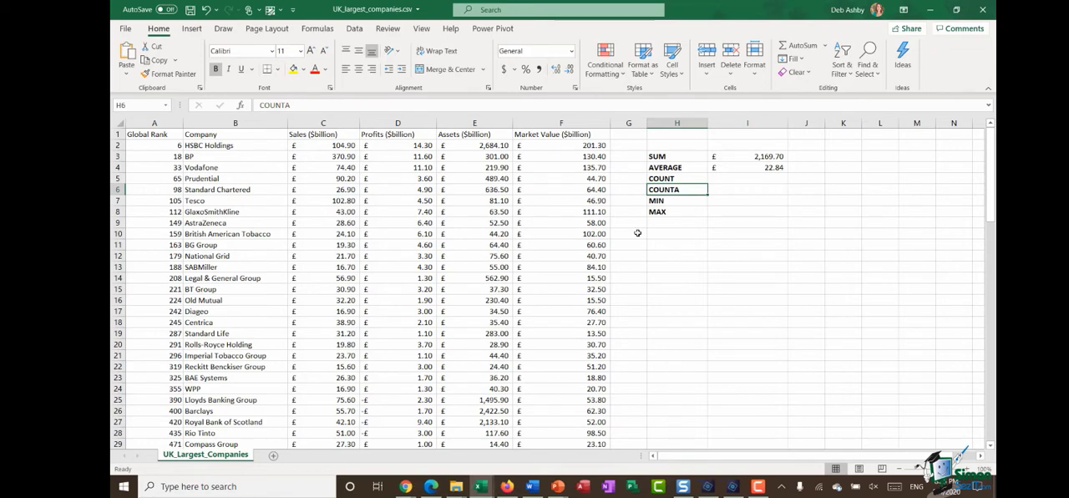
click(719, 179)
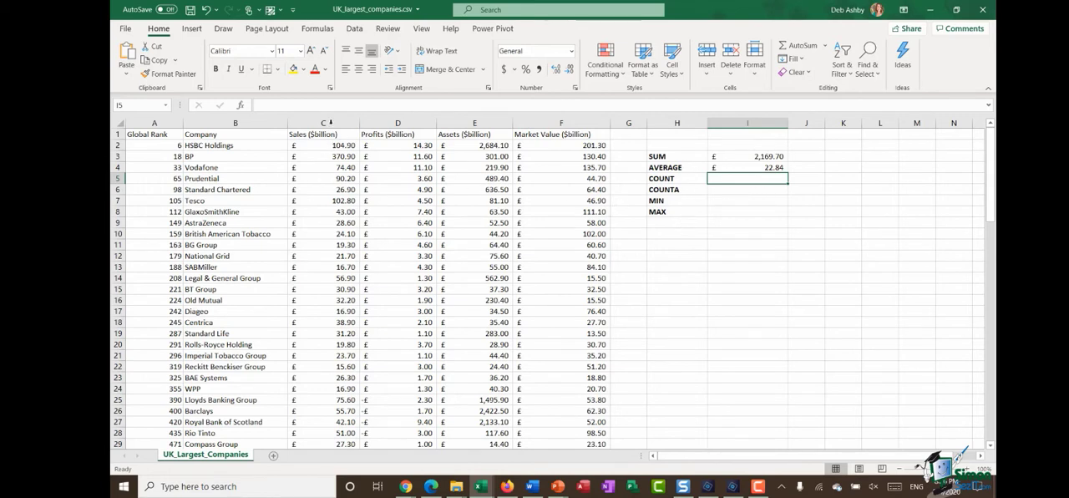
Step: Define the named range Sales_Data for the Sales column including its header, cells C1:C96
click(345, 138)
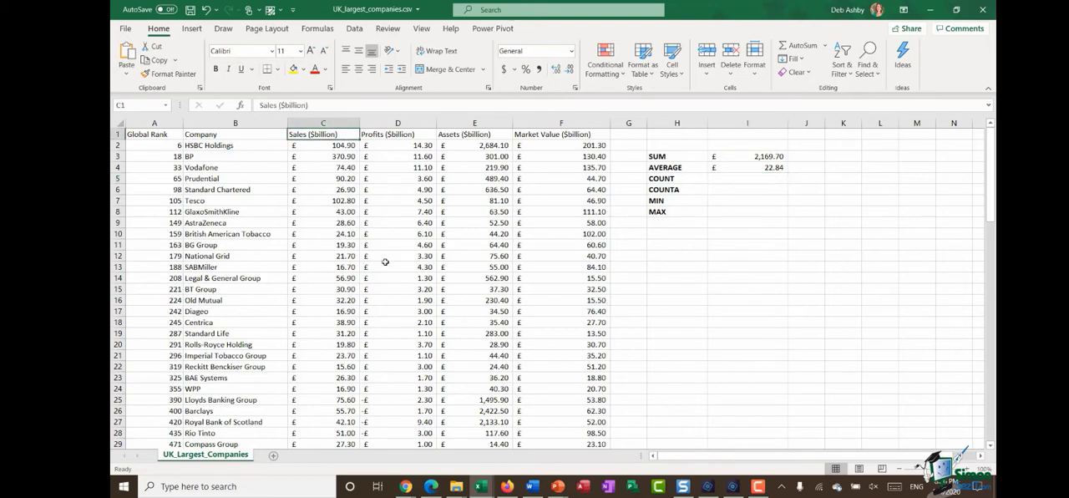
key(ctrl+shift+Down)
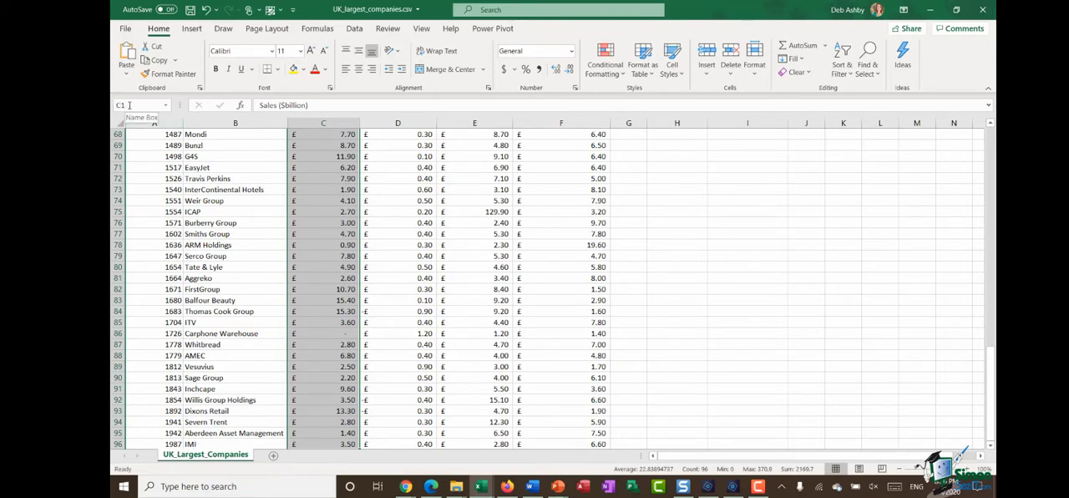
click(130, 105)
text(Sales)
text(Data)
click(132, 105)
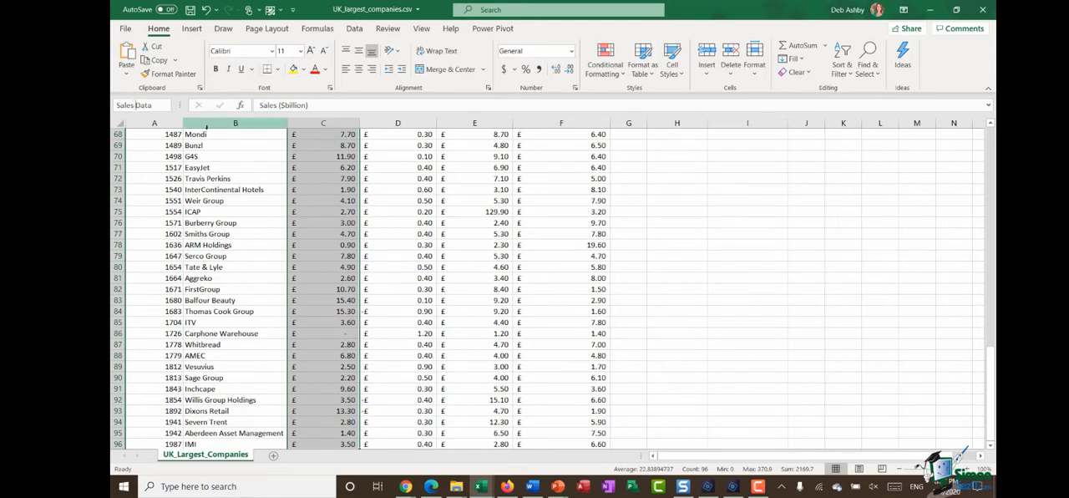
key(BackSpace)
text(_)
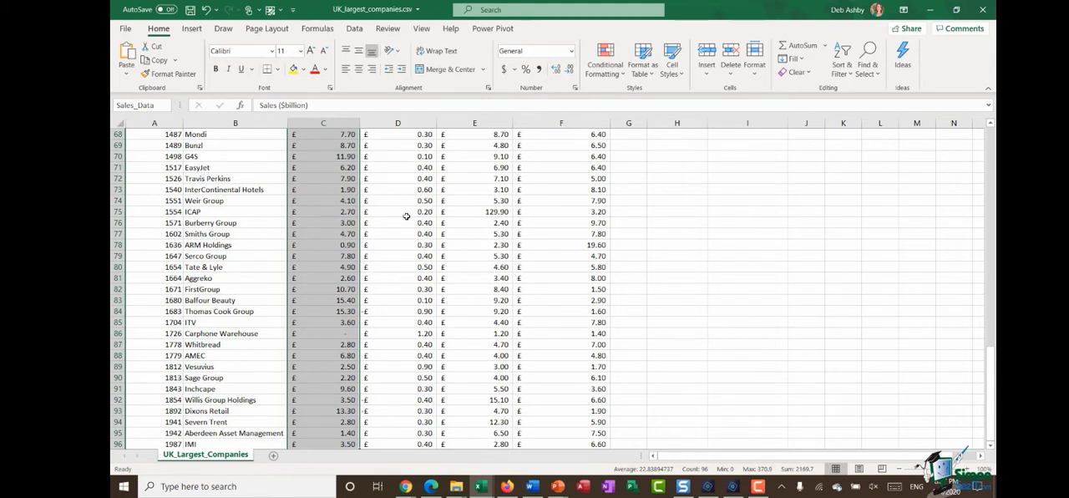
key(Return)
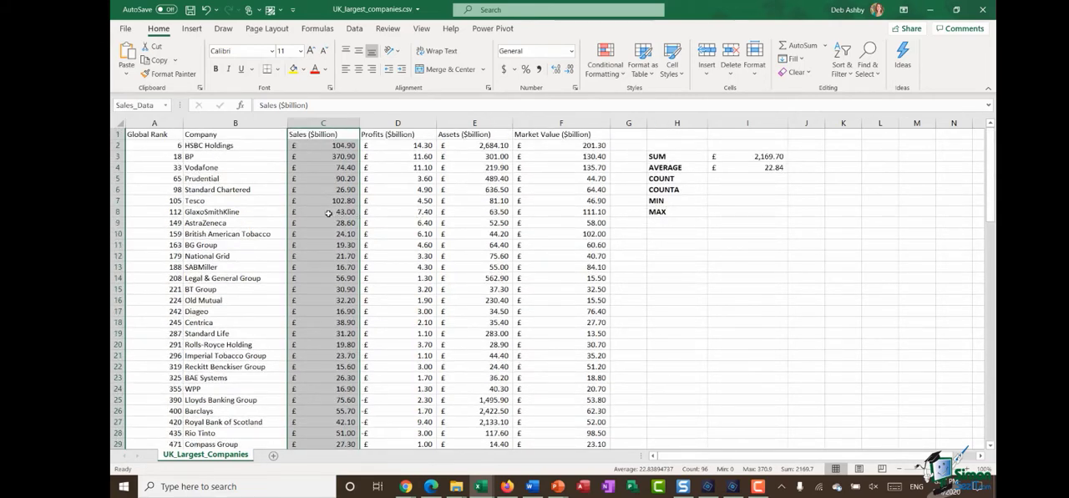
click(490, 200)
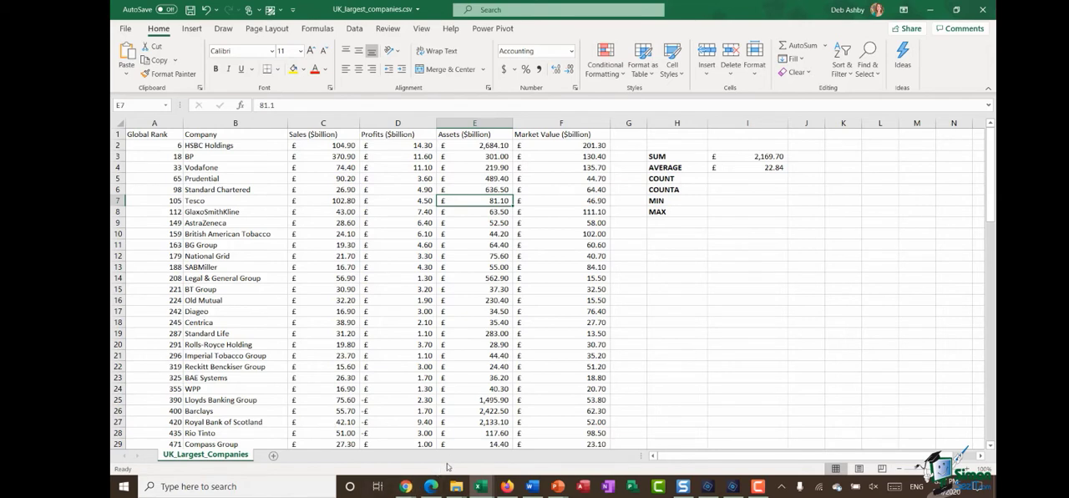
Step: Enter =COUNT(Sales_Data) in cell I5 and check which range the formula refers to
click(752, 180)
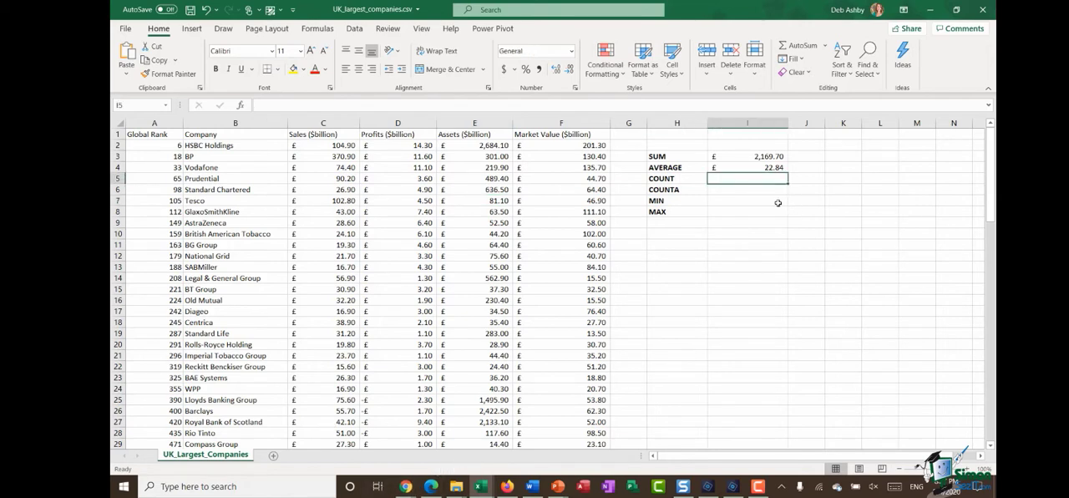
text(=)
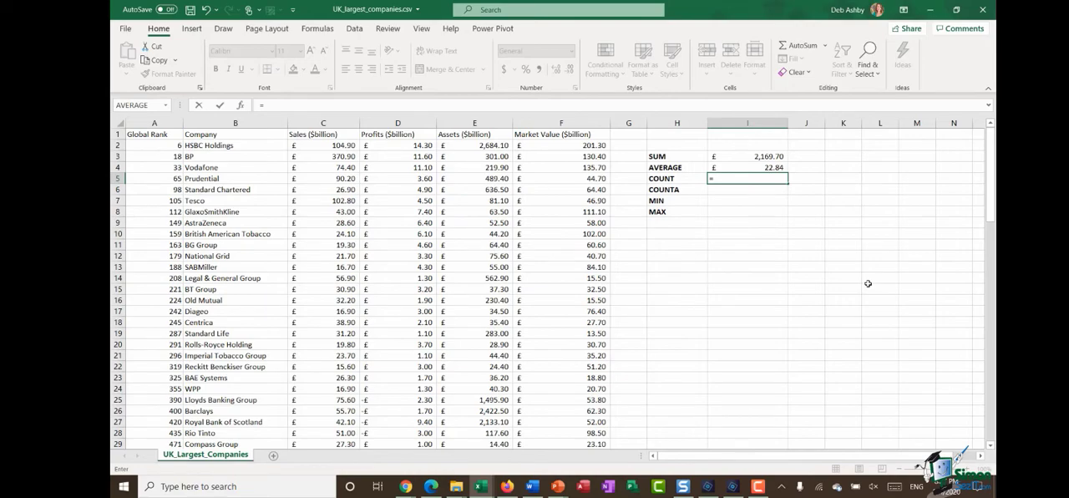
text(COUNT)
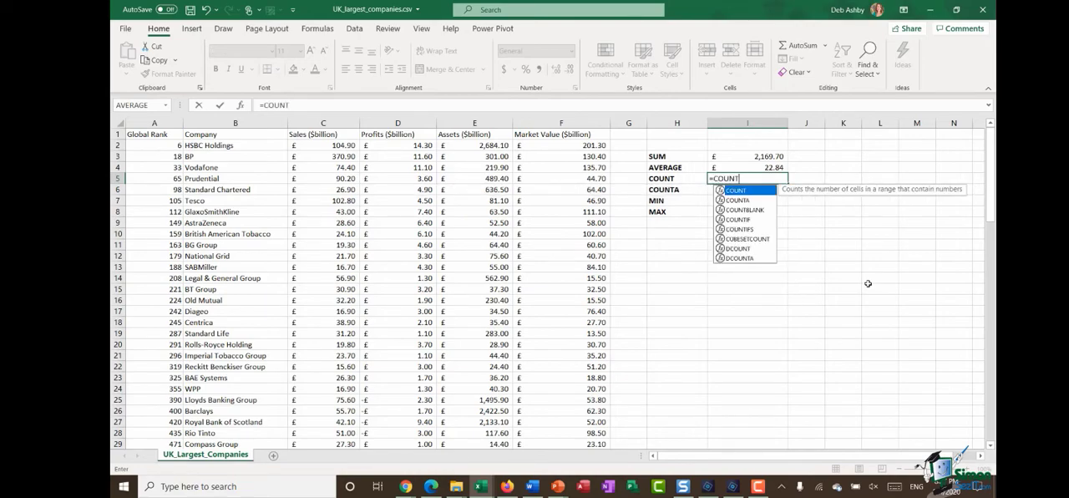
text(()
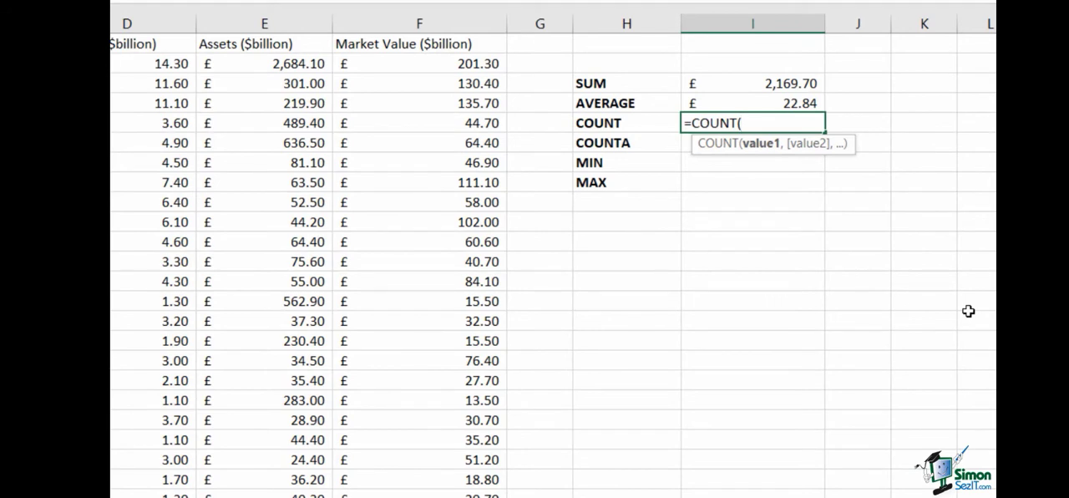
text(Sale)
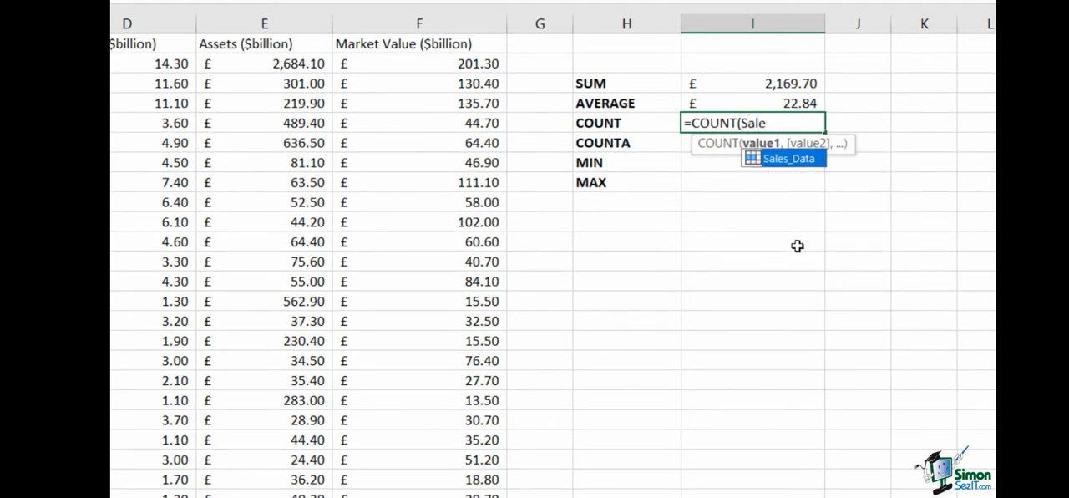
double_click(795, 163)
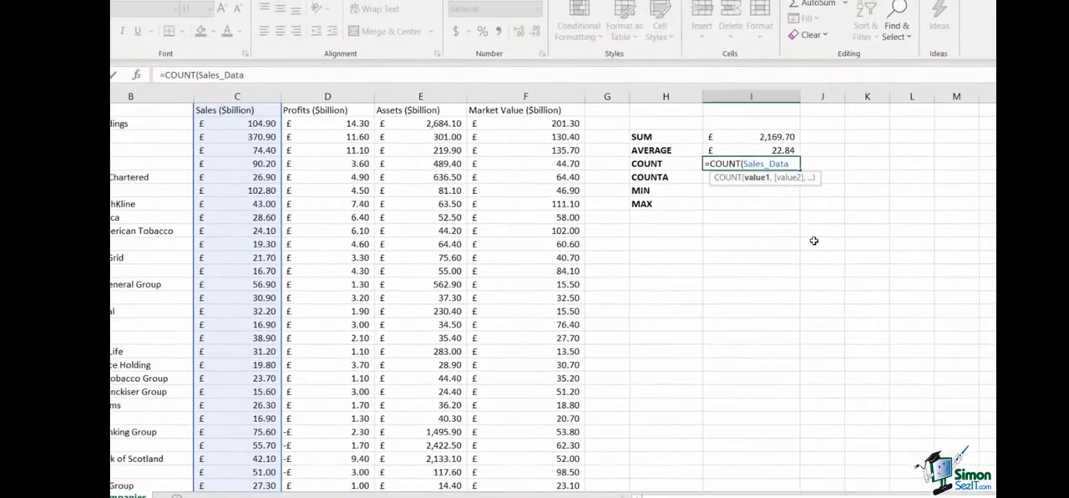
text())
key(Return)
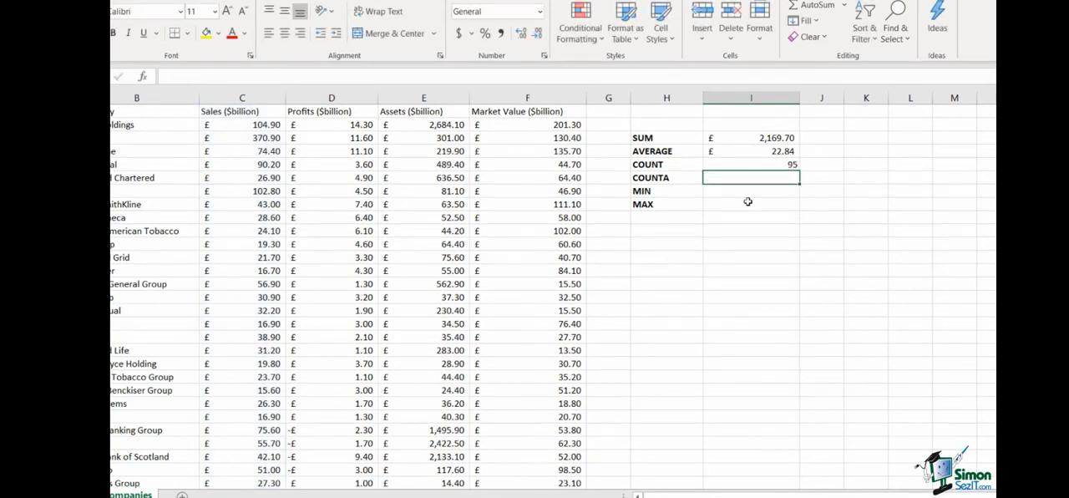
double_click(756, 164)
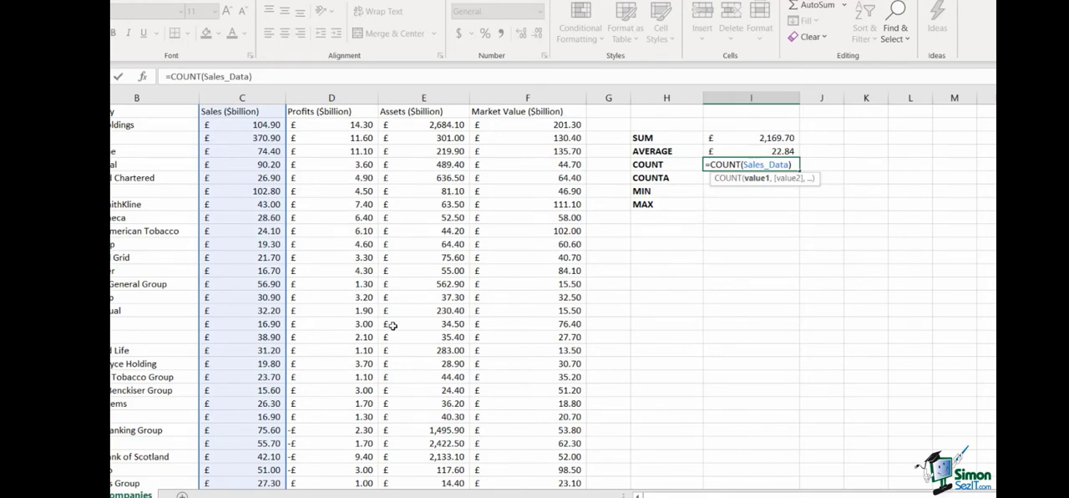
click(751, 231)
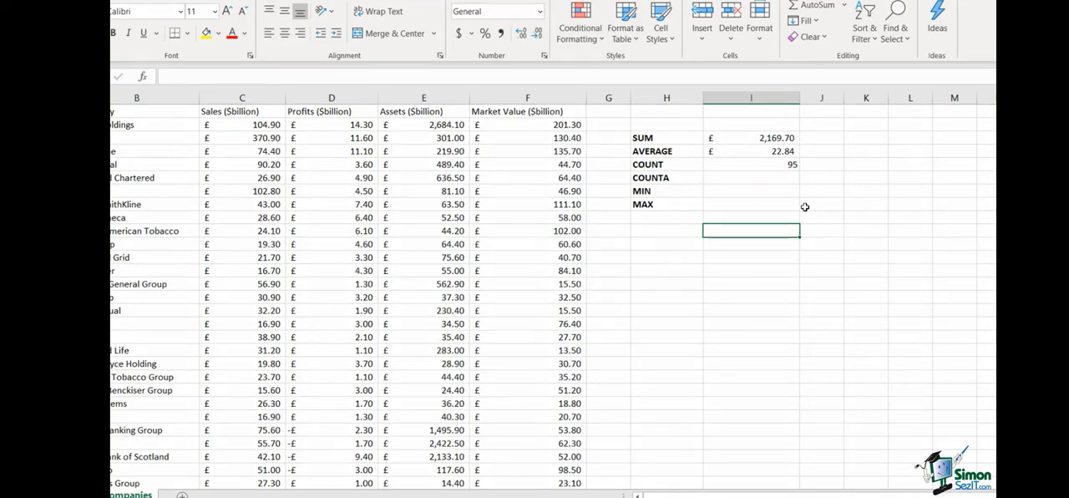
Step: Enter =COUNTA(Sales_Data) in cell I6, inserting the range through Paste Name, and return to the COUNT cell to compare
click(740, 180)
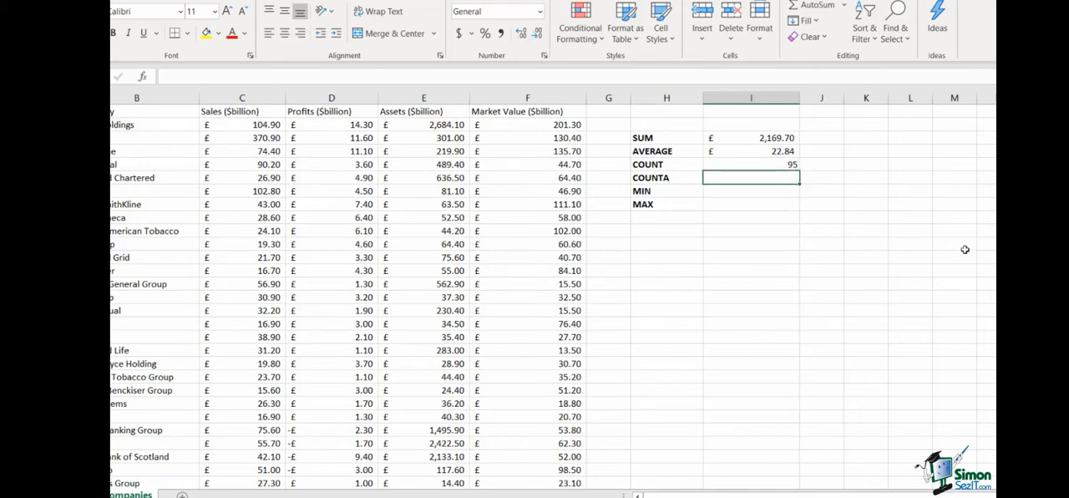
text(=COUNT)
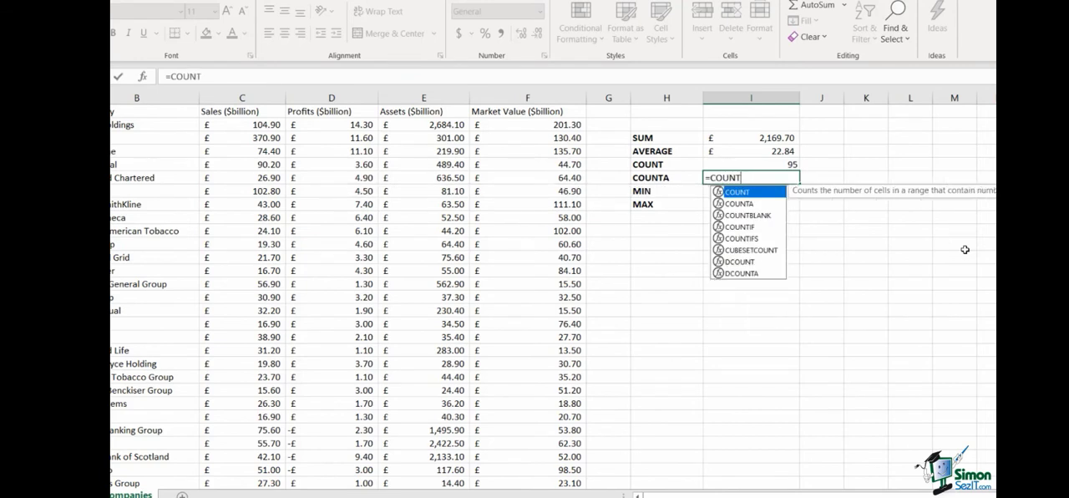
text(A()
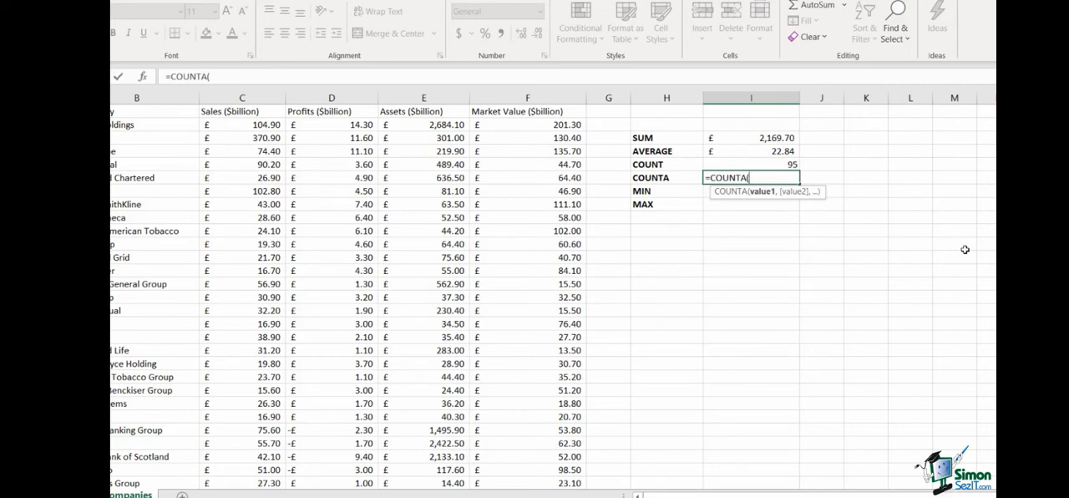
key(F3)
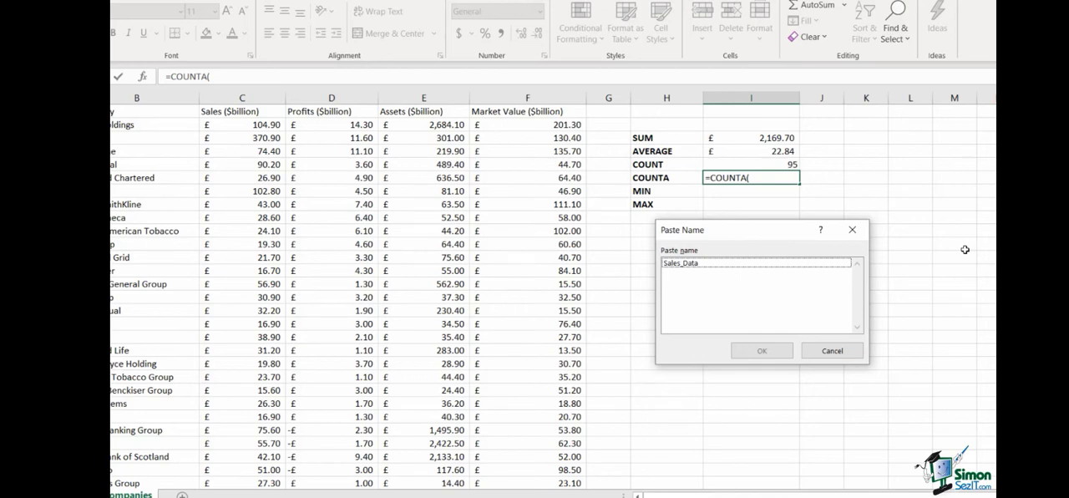
double_click(695, 263)
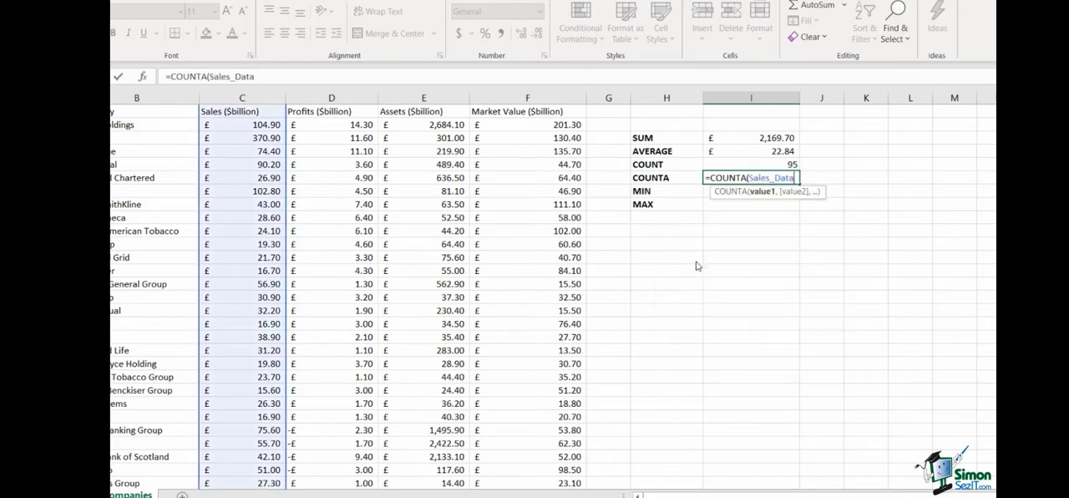
text())
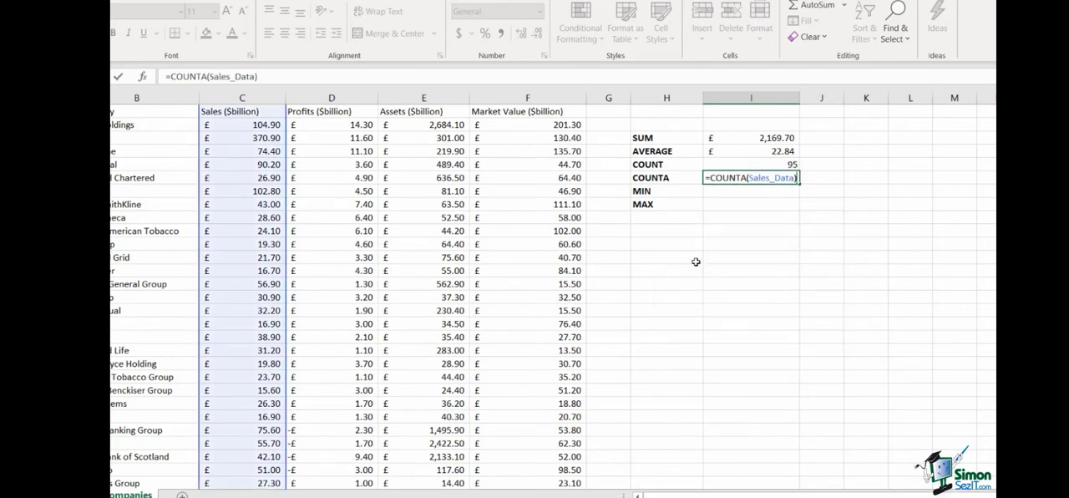
key(Return)
key(Up)
key(Up)
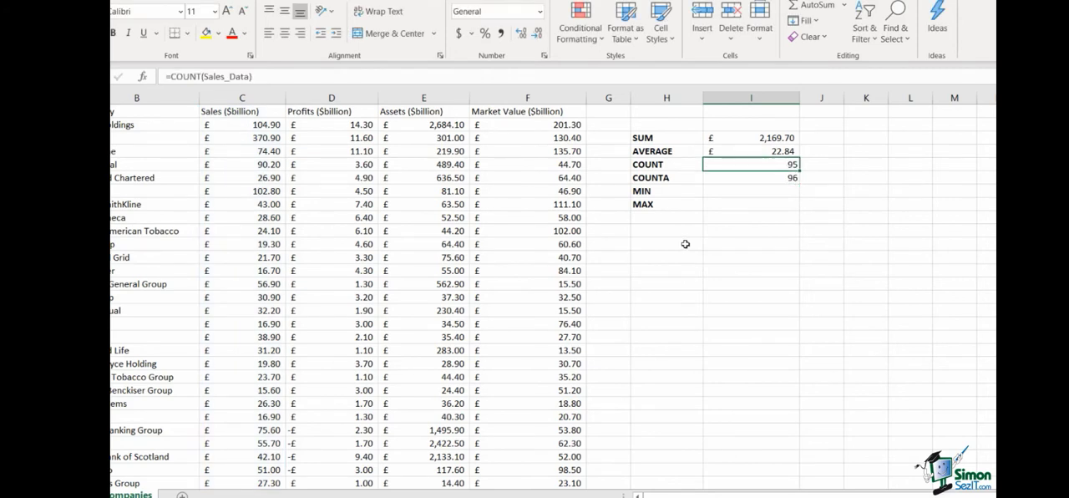
Step: Compare the COUNTA and COUNT formulas in cells I6 and I5 and look over the empty MIN and MAX rows
click(773, 179)
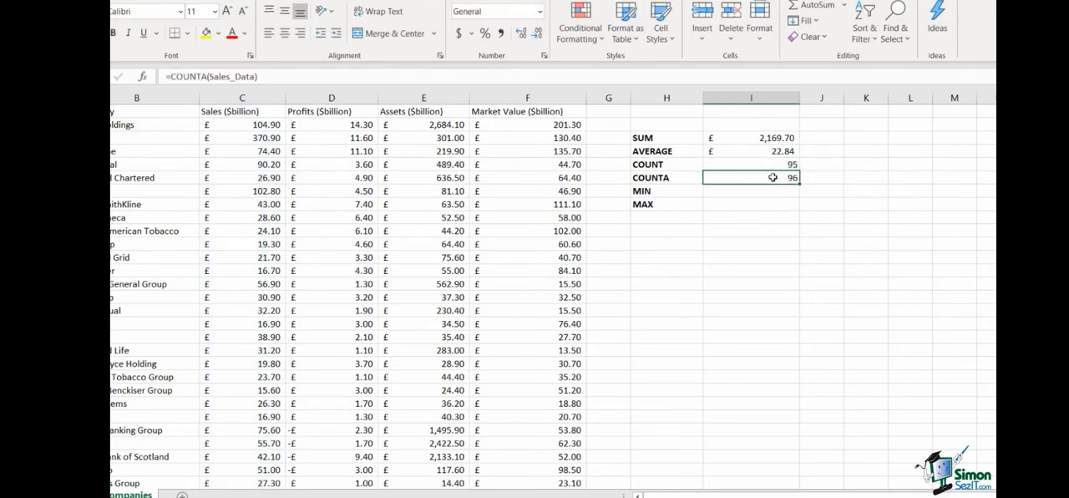
click(772, 167)
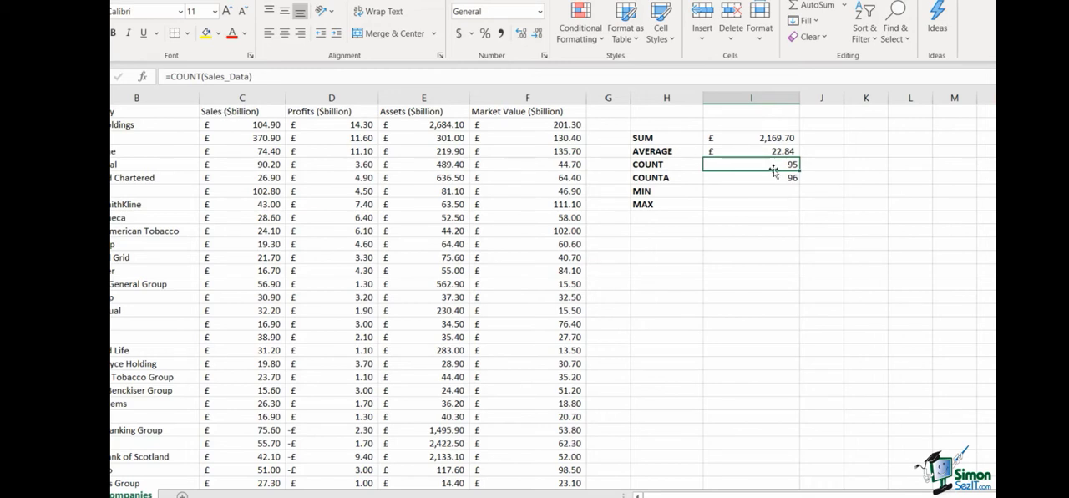
click(720, 192)
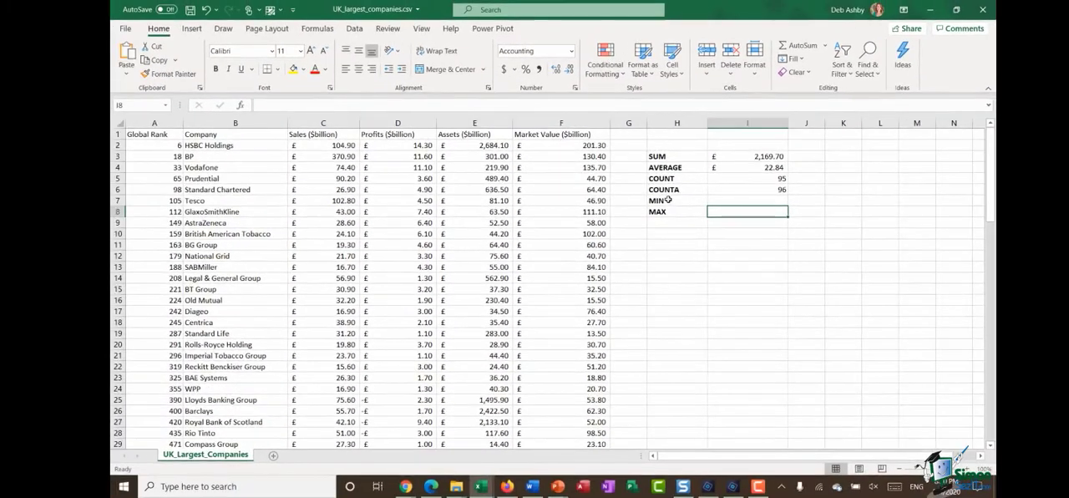
click(658, 194)
click(675, 213)
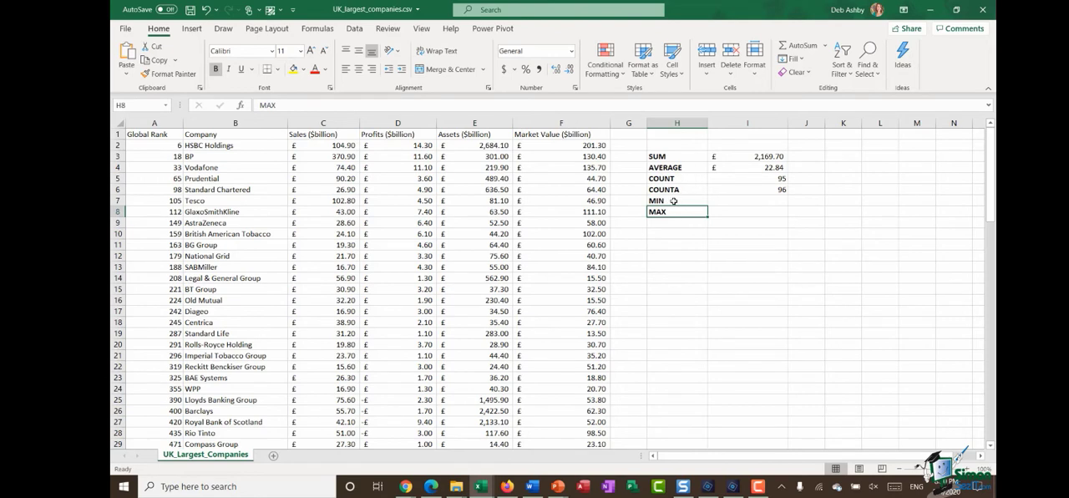
click(725, 201)
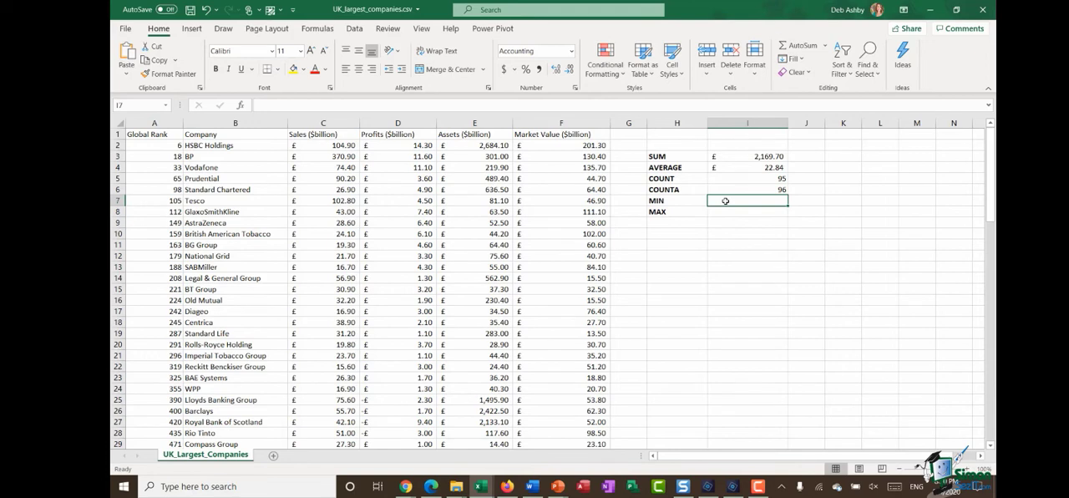
click(726, 211)
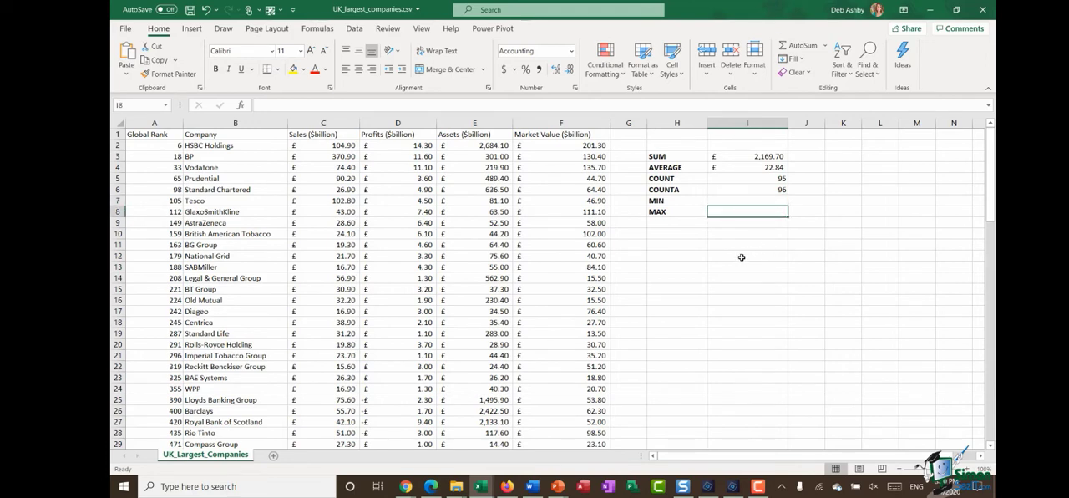
click(757, 202)
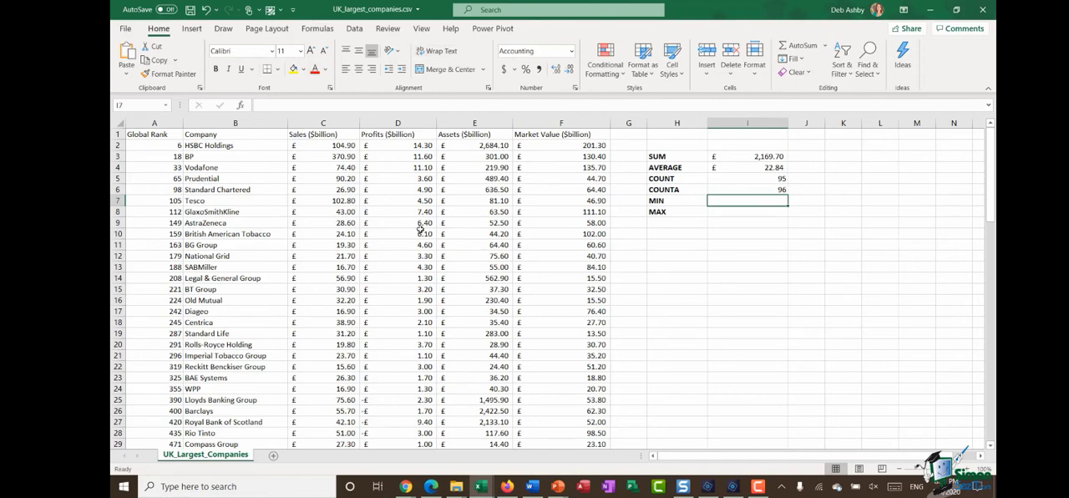
Step: Convert the whole company data range A1:F96 into a table with headers
click(384, 200)
key(ctrl+a)
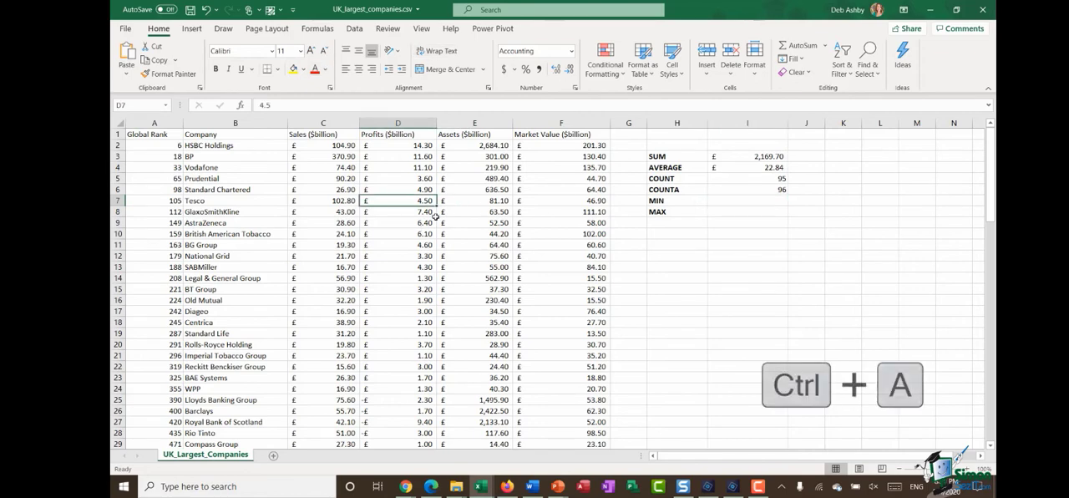
key(ctrl+a)
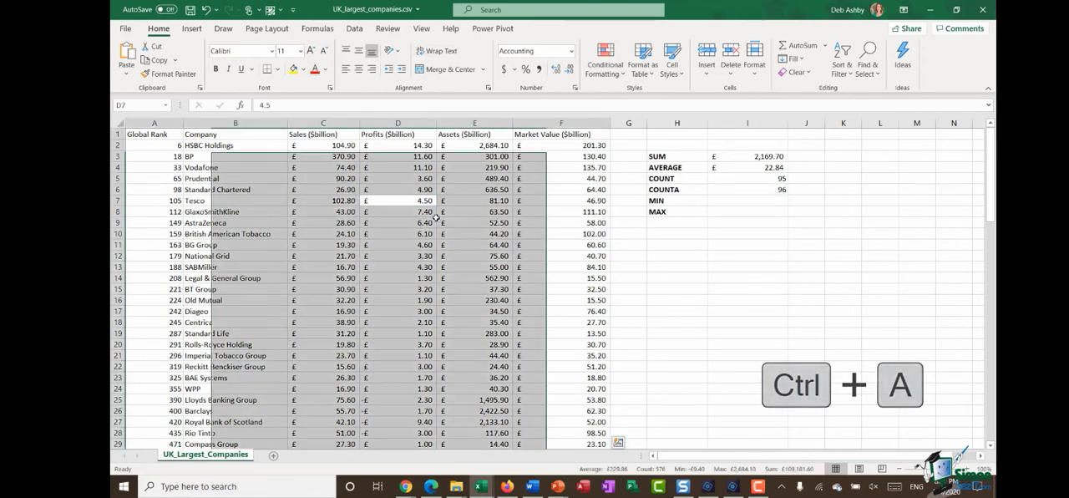
key(ctrl+t)
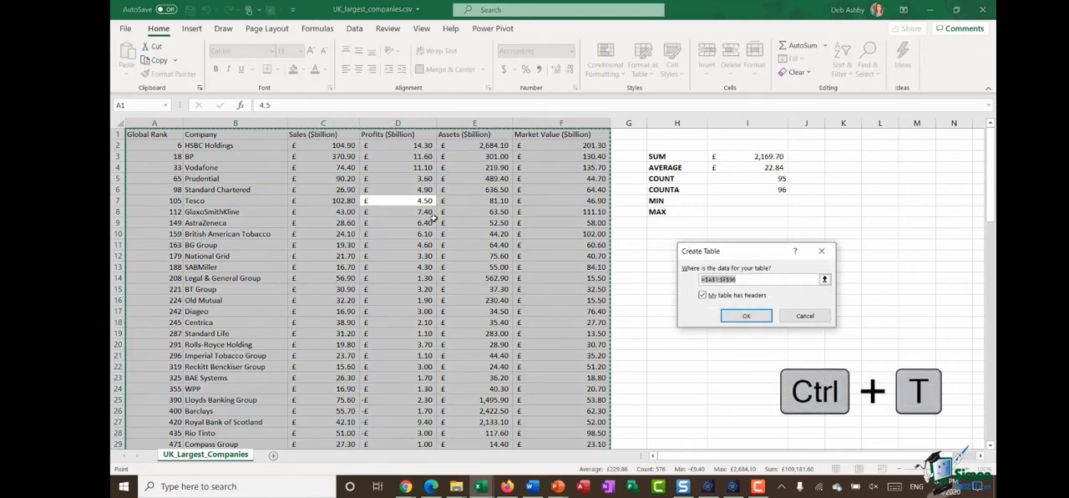
drag(746, 256, 508, 219)
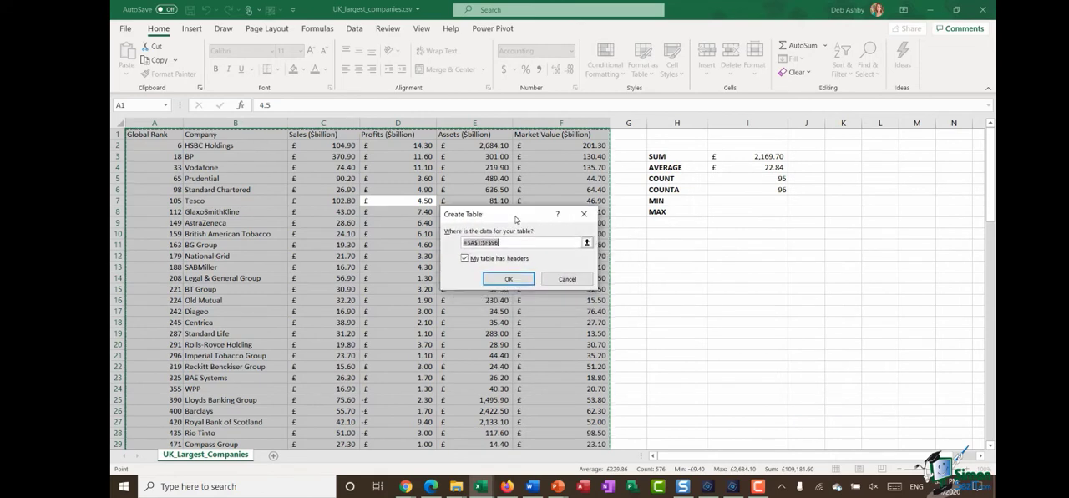
click(509, 279)
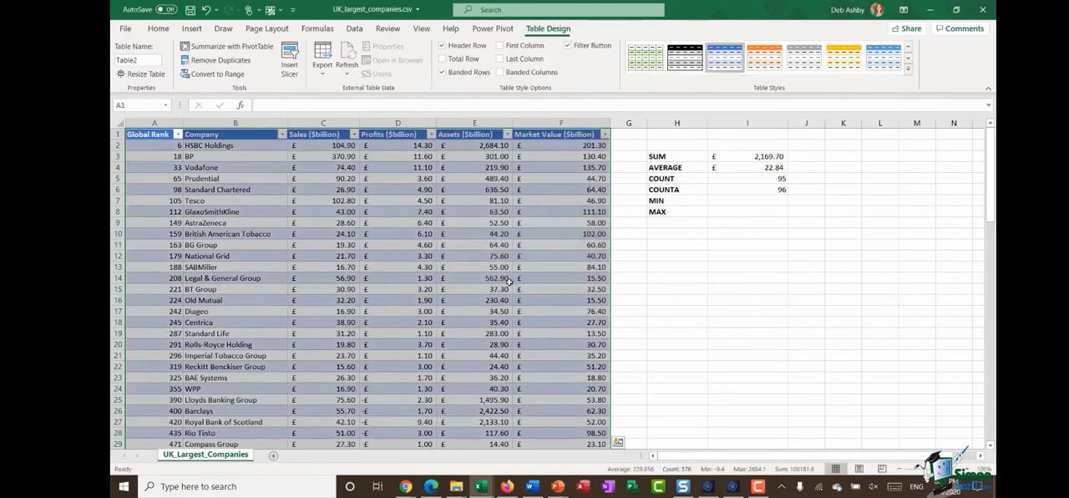
Step: Rename the company data table to UK_Largest
click(478, 231)
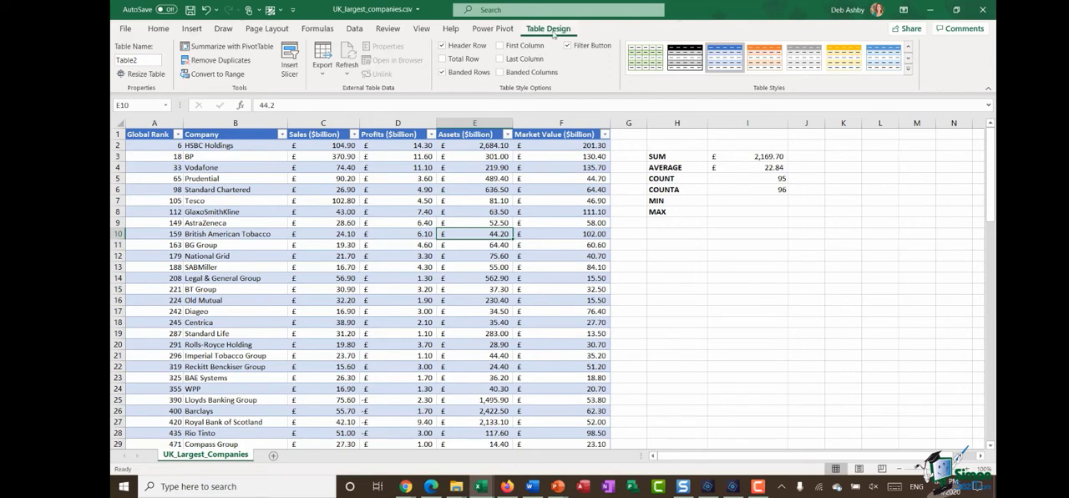
click(146, 60)
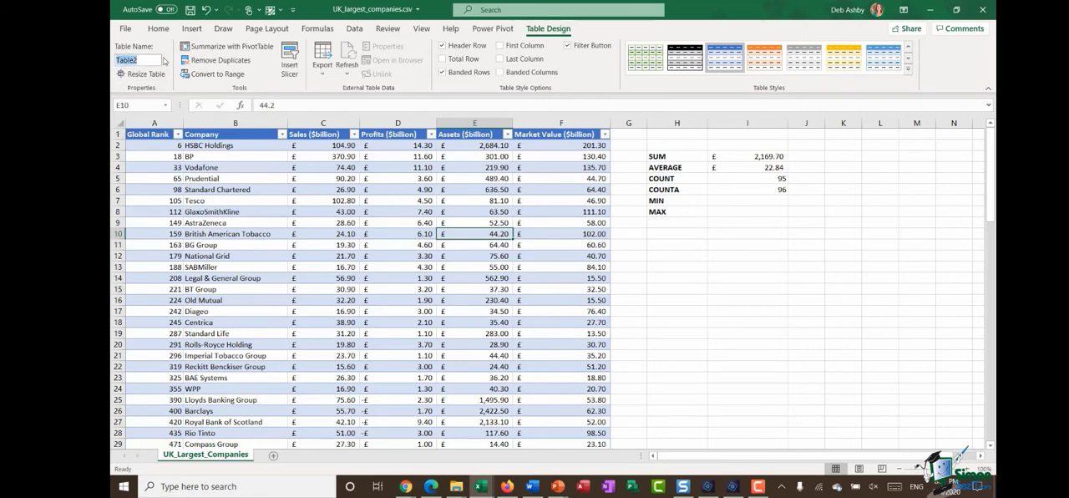
text(UK_Largest)
key(Return)
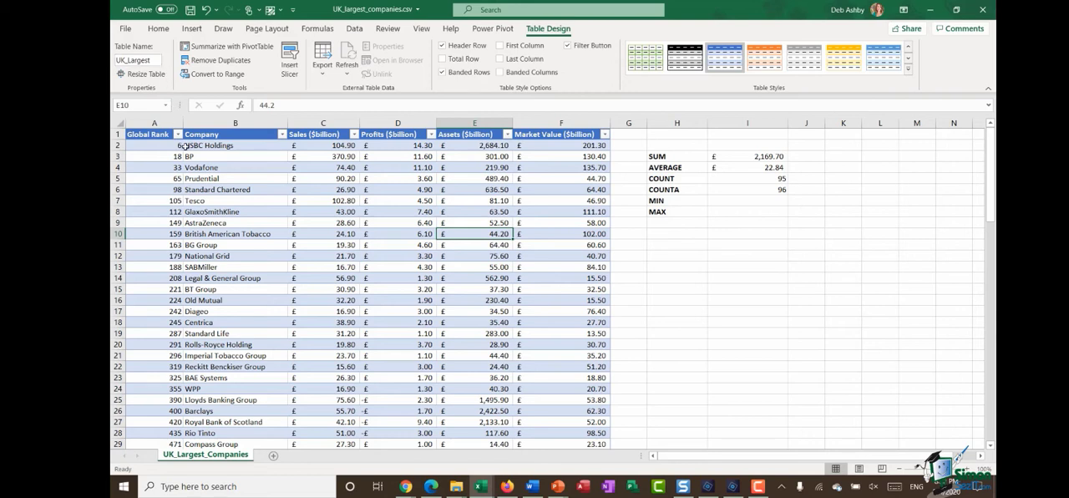
Step: Enter =MIN(UK_Largest[Sales ($billion)]) in cell I7, picking the table name and the Sales column from the formula suggestions
click(730, 201)
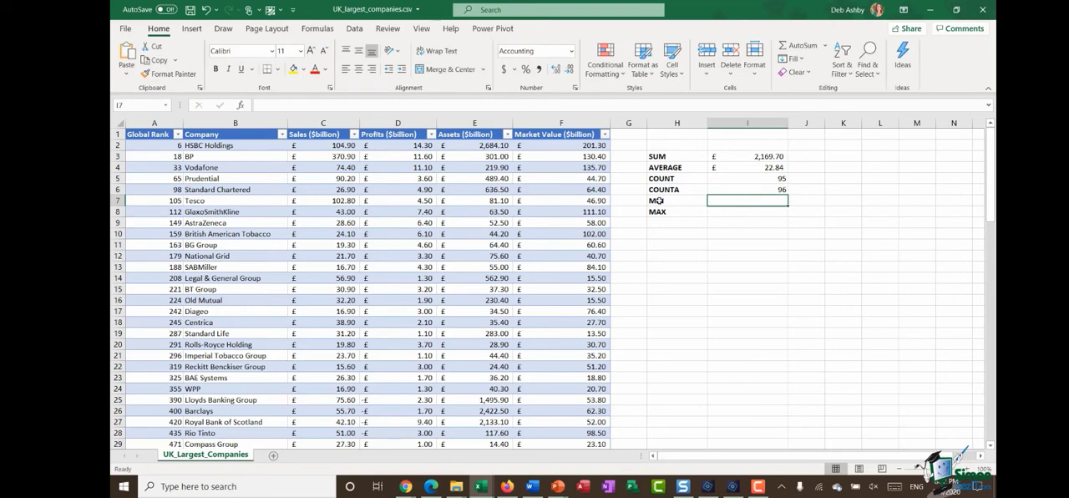
click(324, 123)
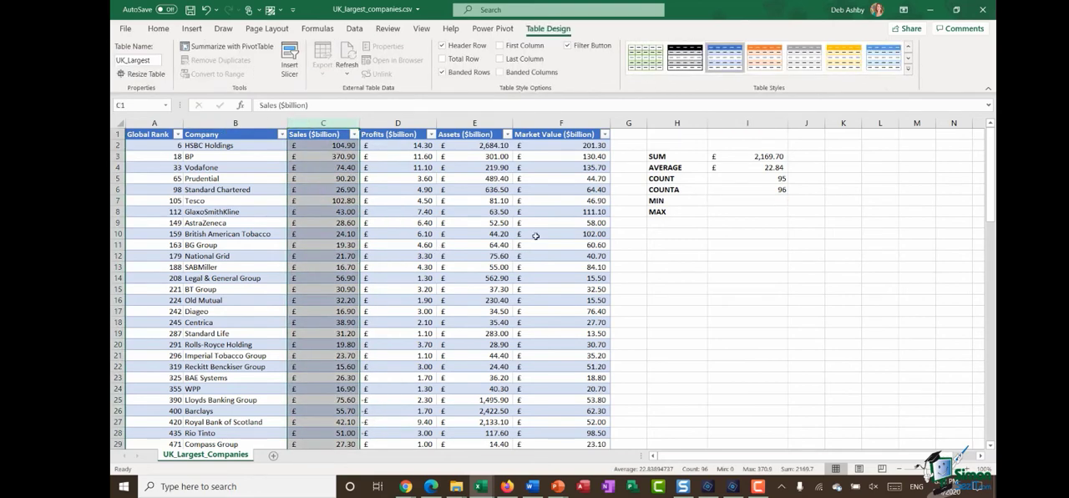
click(728, 201)
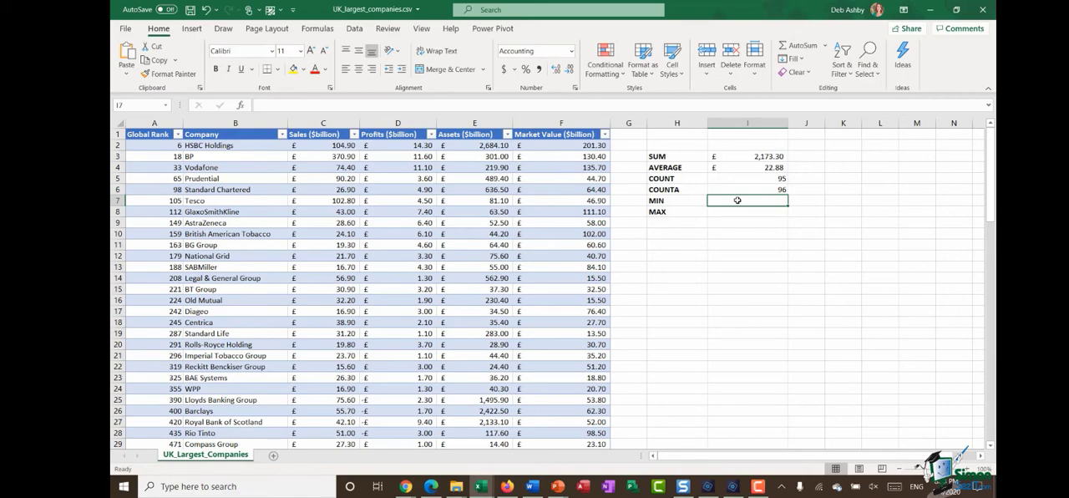
text(=MIN)
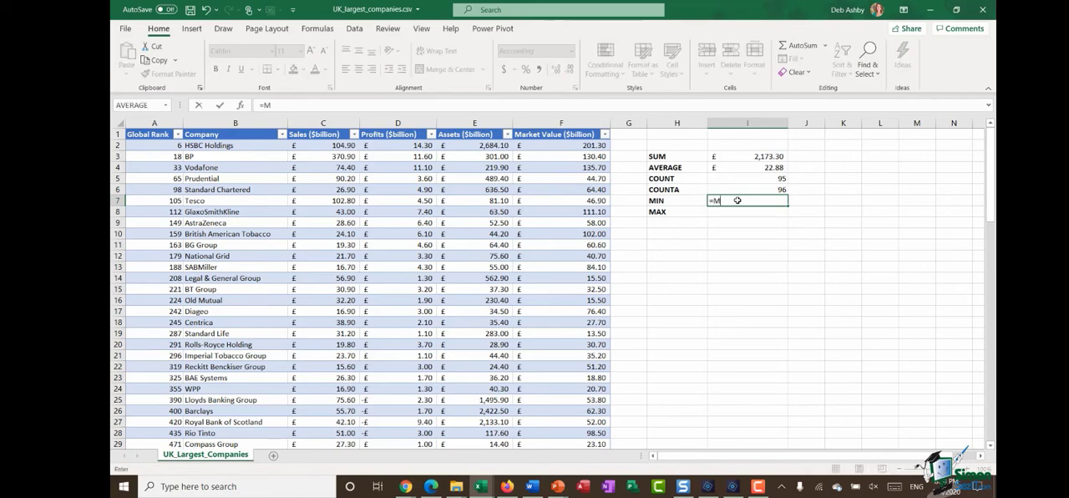
text(()
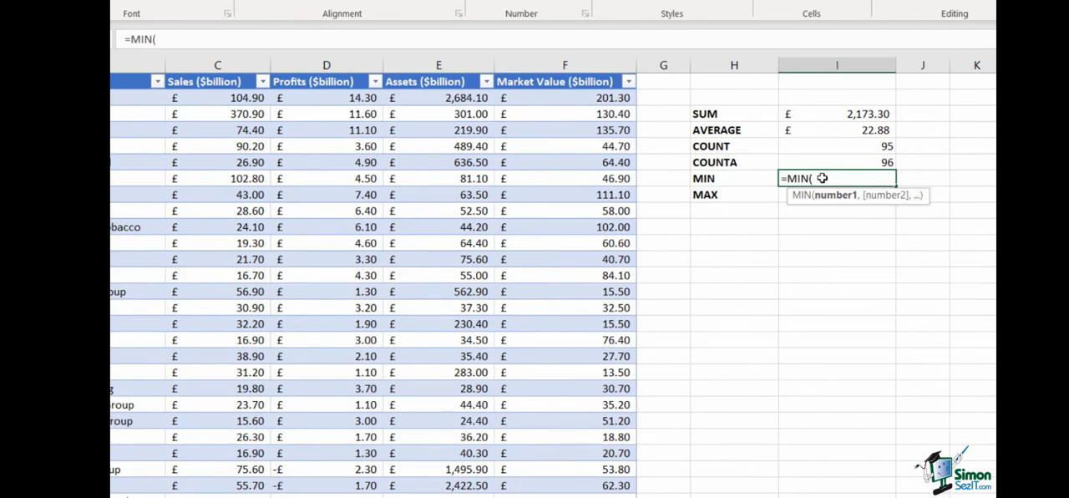
text(UK)
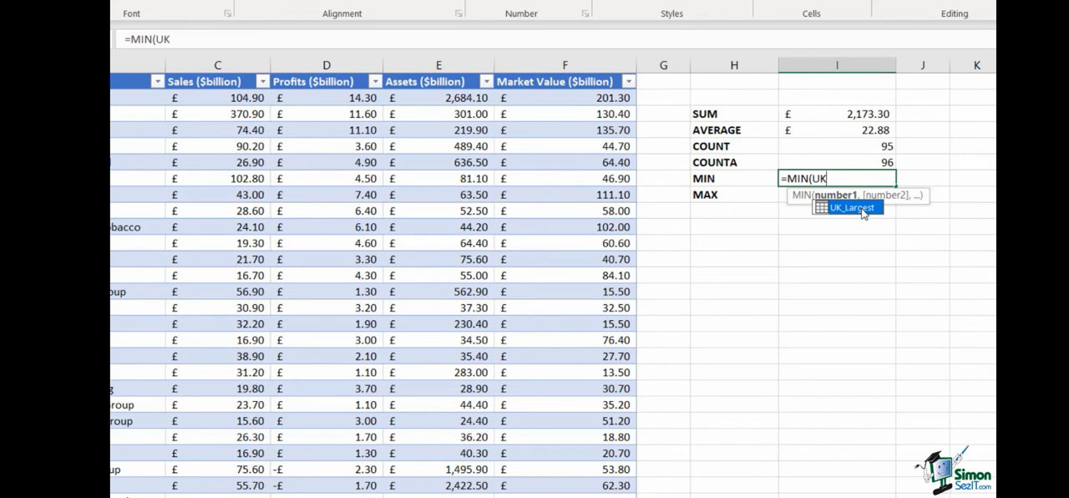
click(864, 212)
double_click(863, 212)
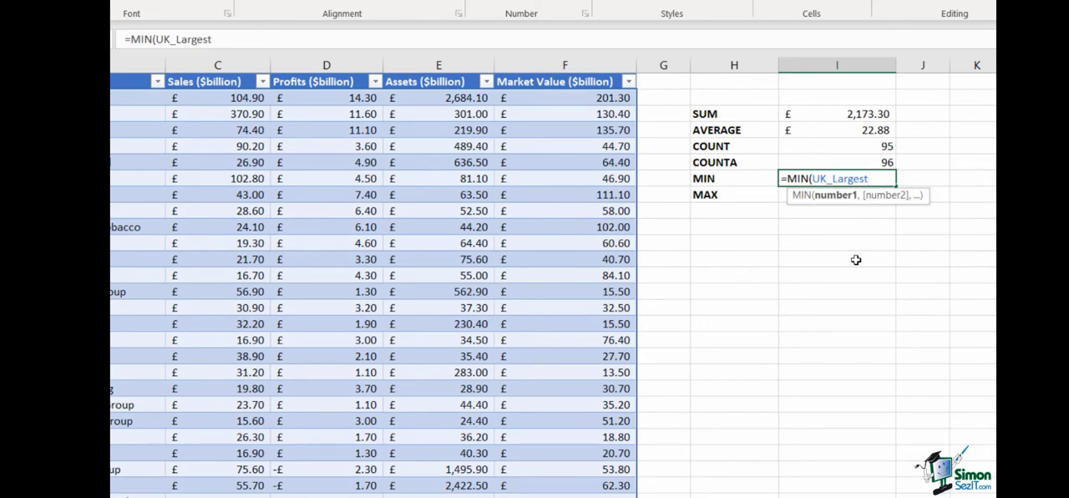
text([)
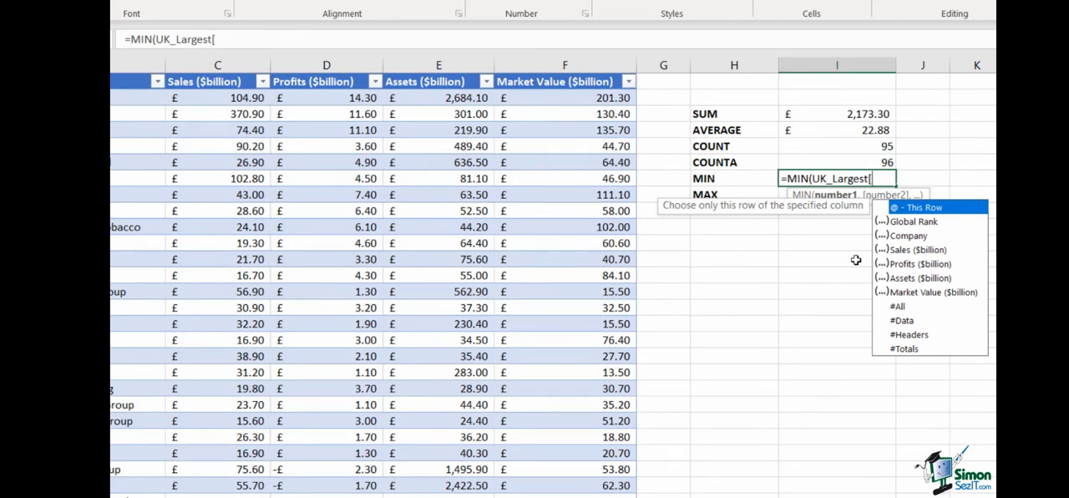
double_click(918, 250)
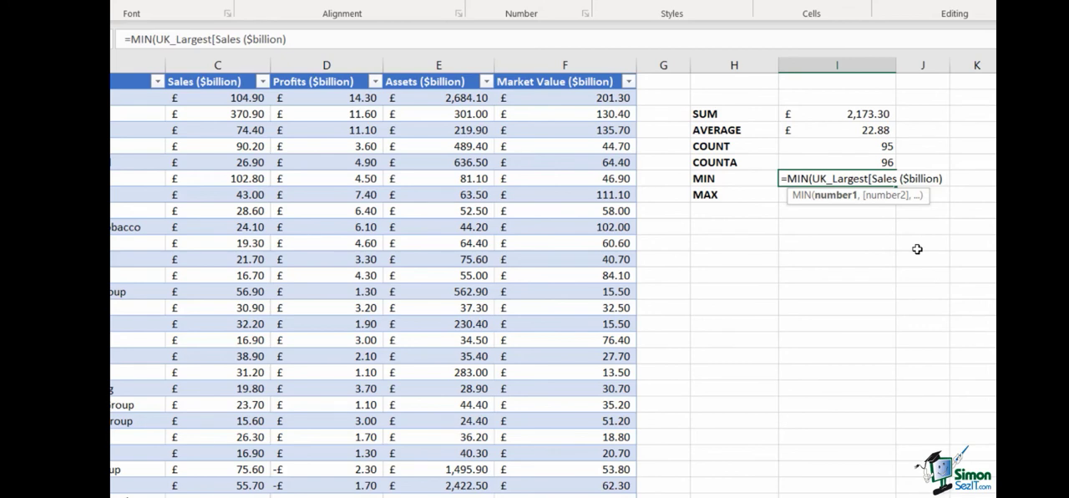
text(])
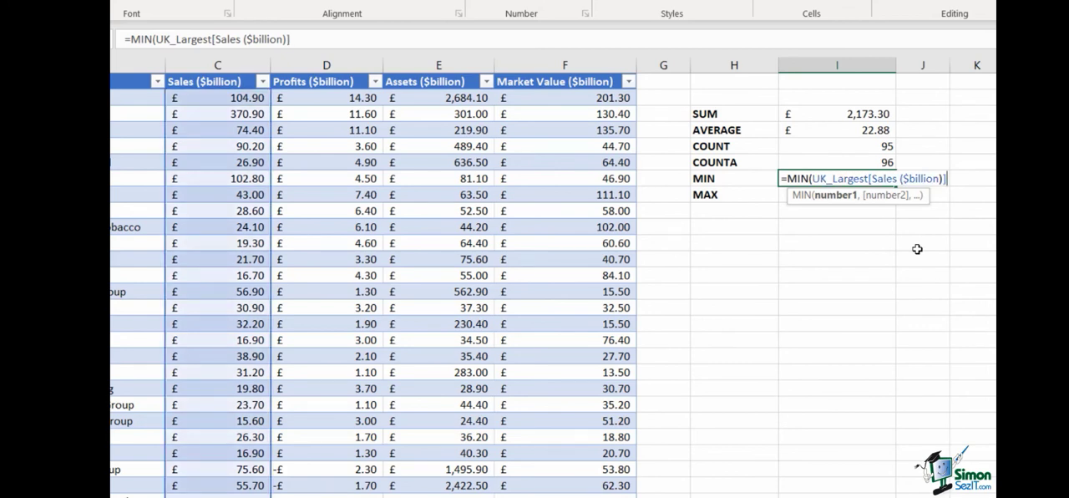
key(Return)
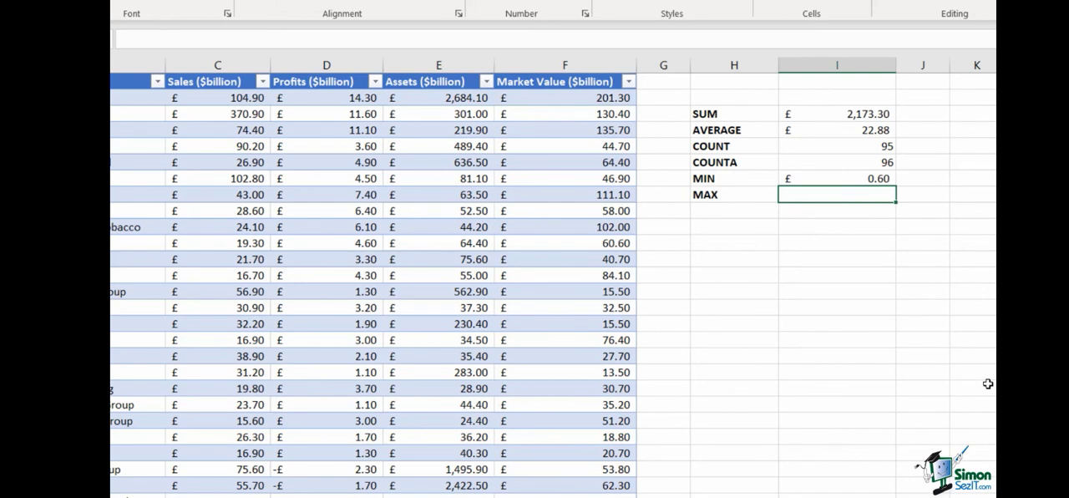
Step: Enter =MAX(Sales_Data) in cell I8, inserting the named range through Paste Name
text(=MAX)
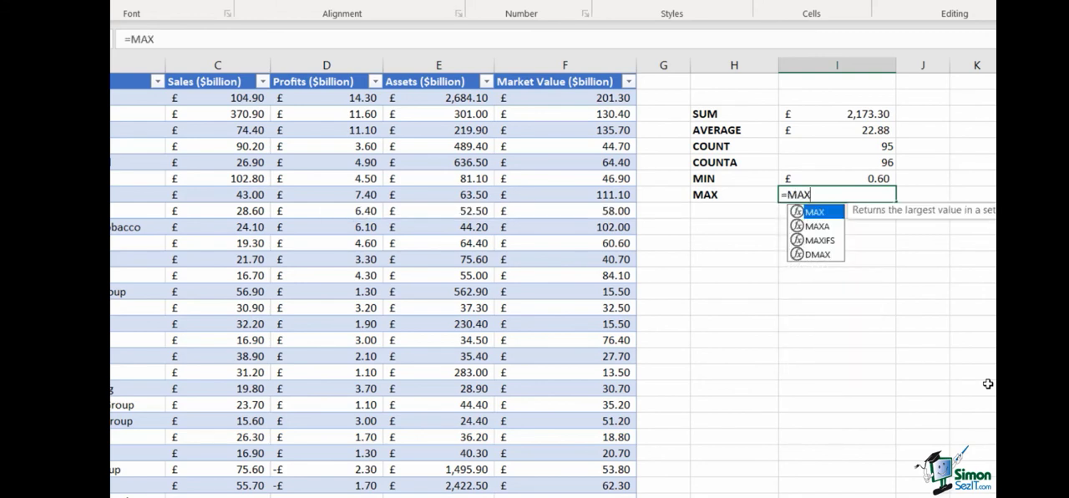
text(()
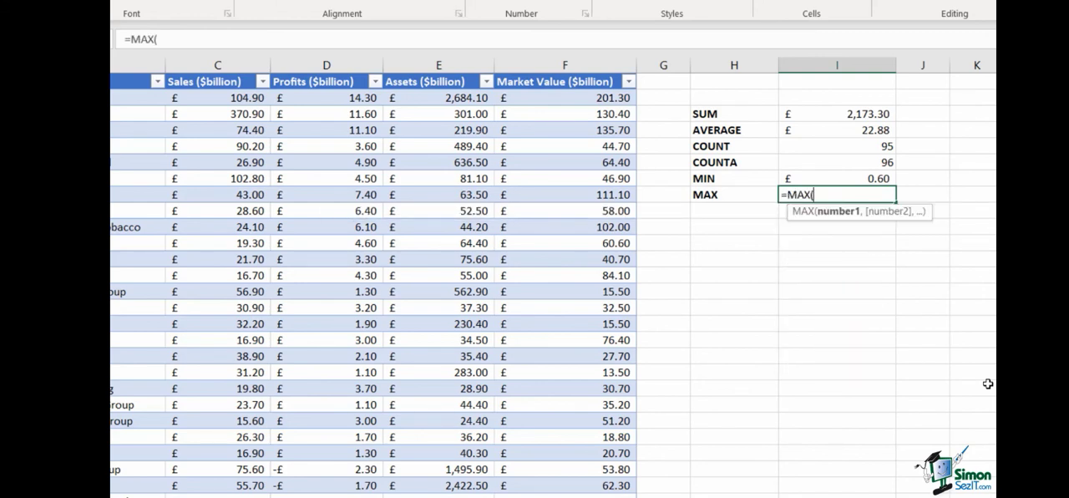
key(F3)
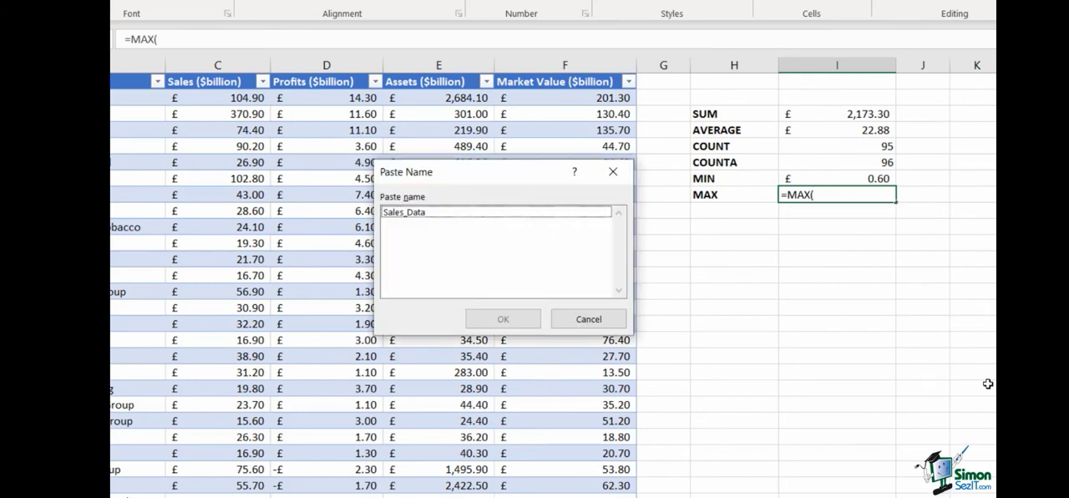
double_click(437, 214)
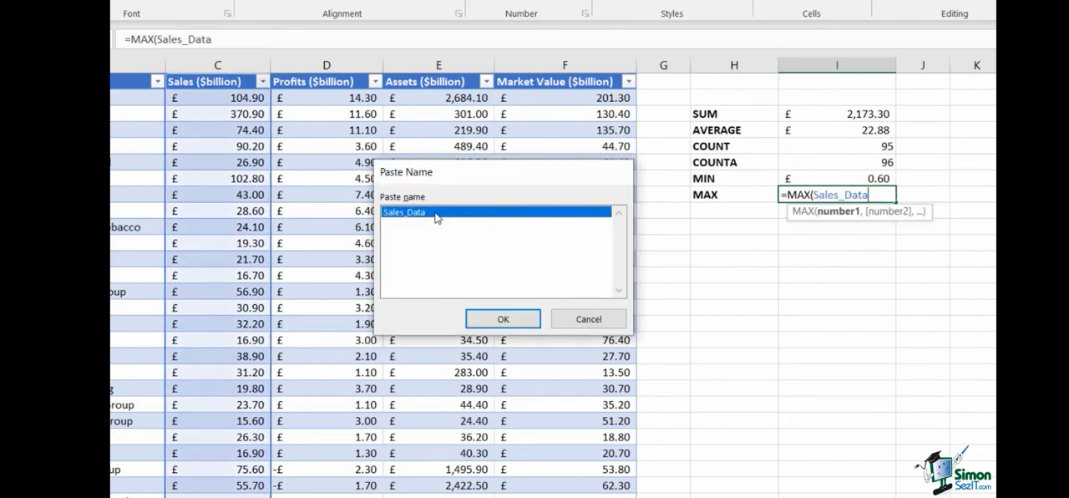
text())
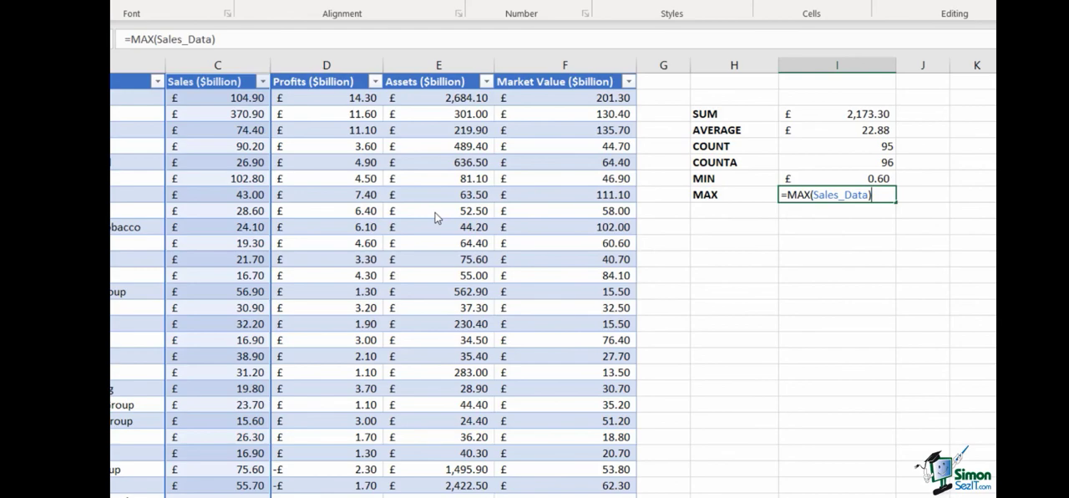
key(Return)
click(825, 257)
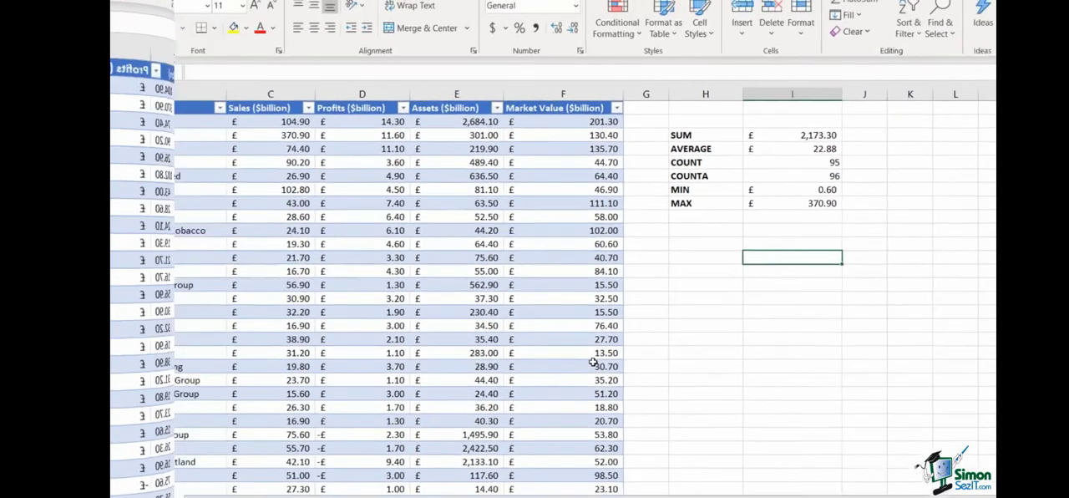